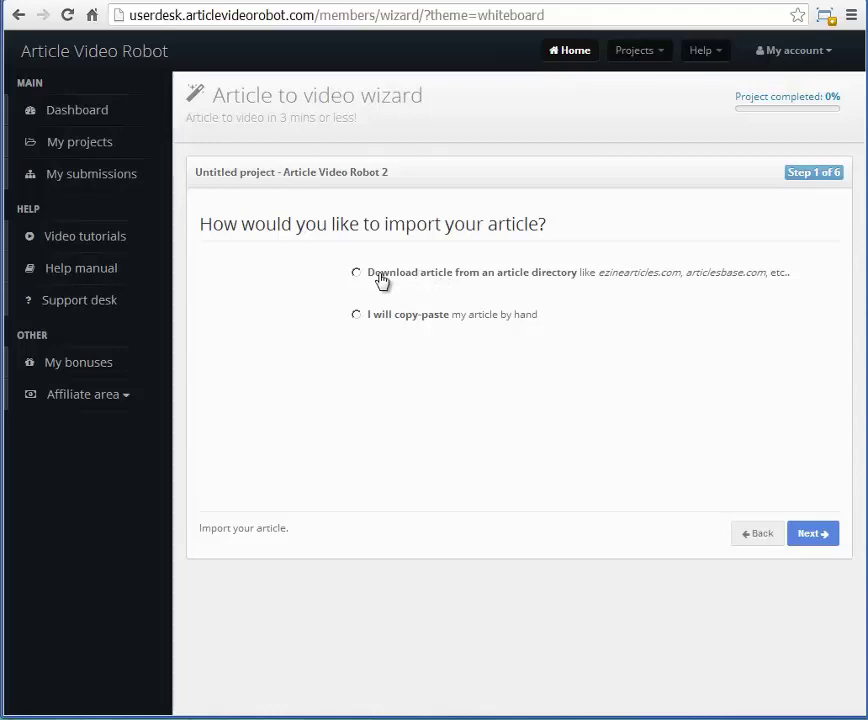
# Choose 'Download article from an article directory' as the import method, revealing the Article URL field
pyautogui.click(381, 281)
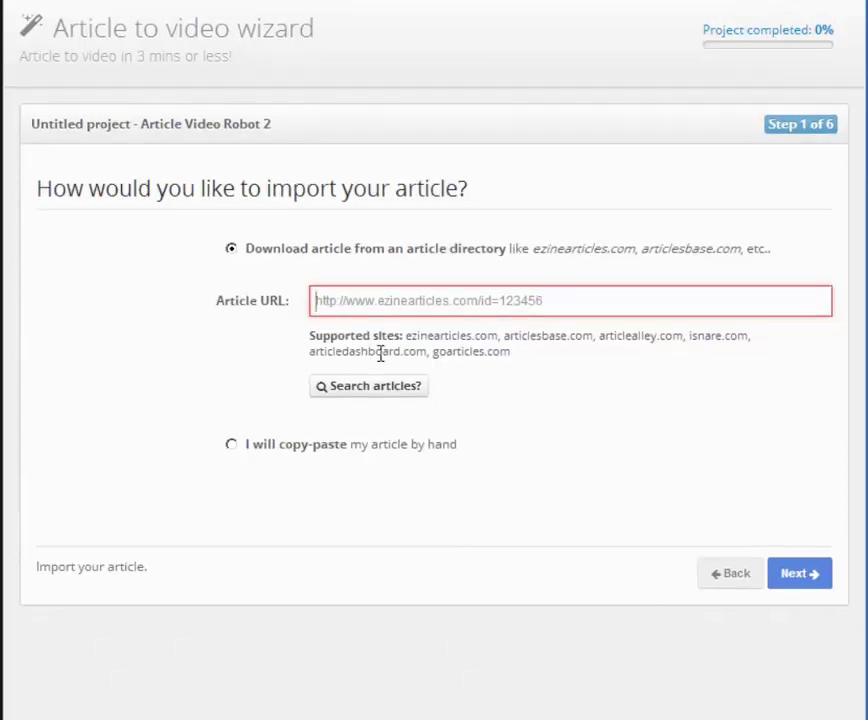
pyautogui.click(266, 455)
pyautogui.click(335, 251)
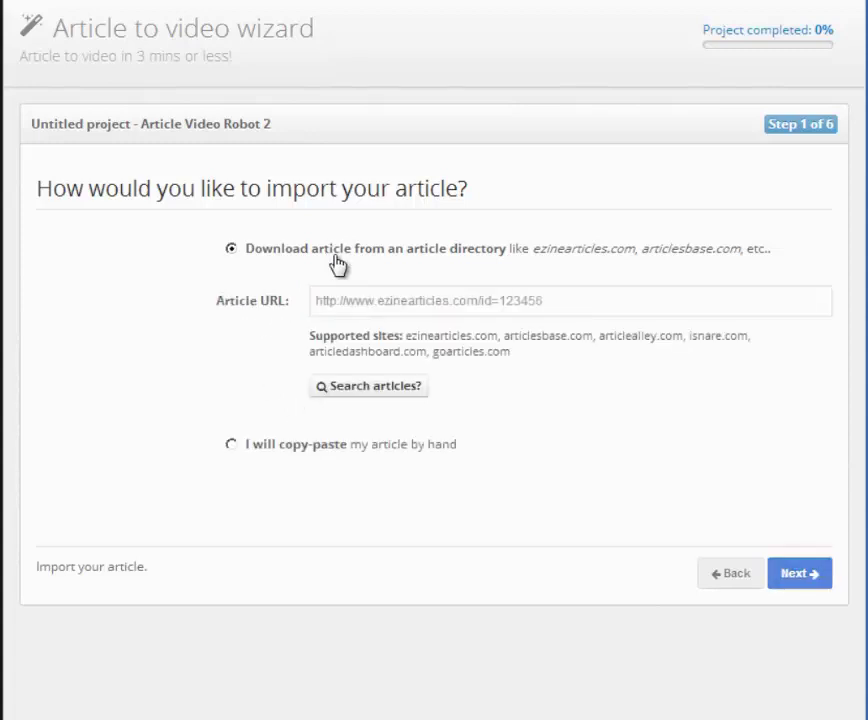
# Search the directory by keywords and import 'Why Flash Banners Make More Sense Than Animated Gifs Banners'
pyautogui.click(395, 390)
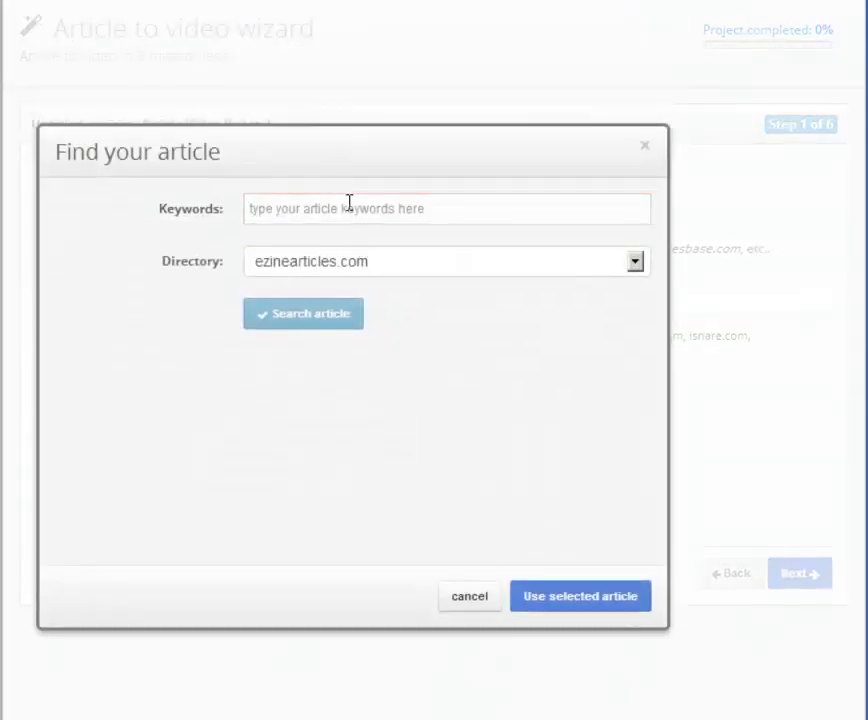
pyautogui.click(349, 208)
pyautogui.write('fflash mak')
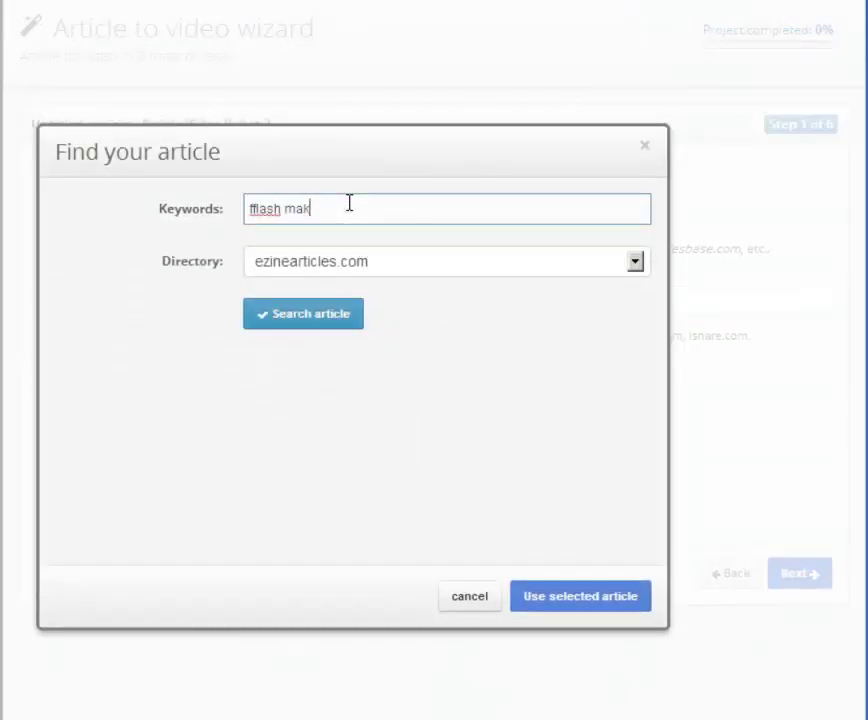
pyautogui.write('er sanchit')
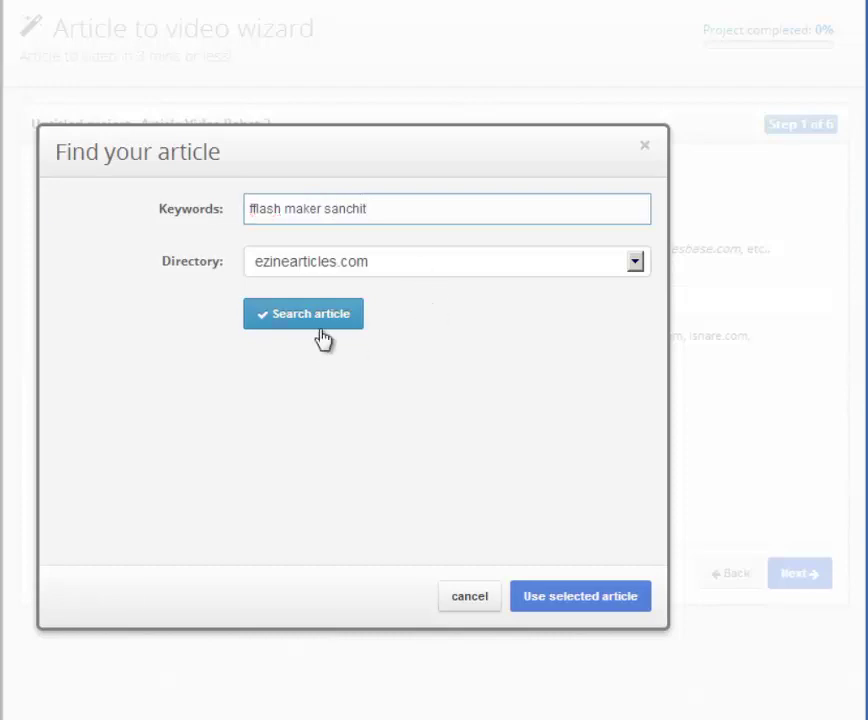
pyautogui.click(323, 340)
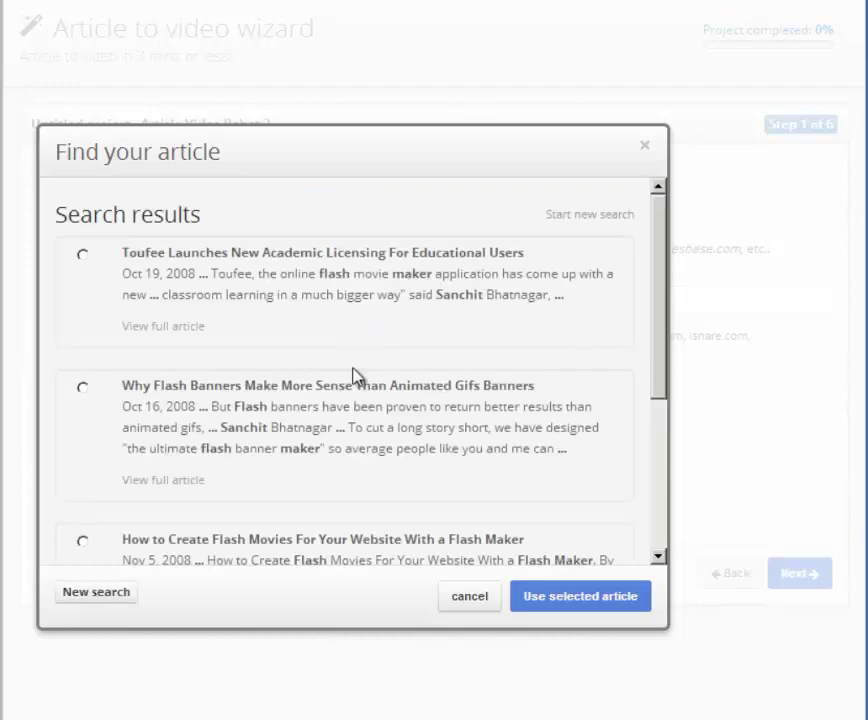
pyautogui.click(344, 407)
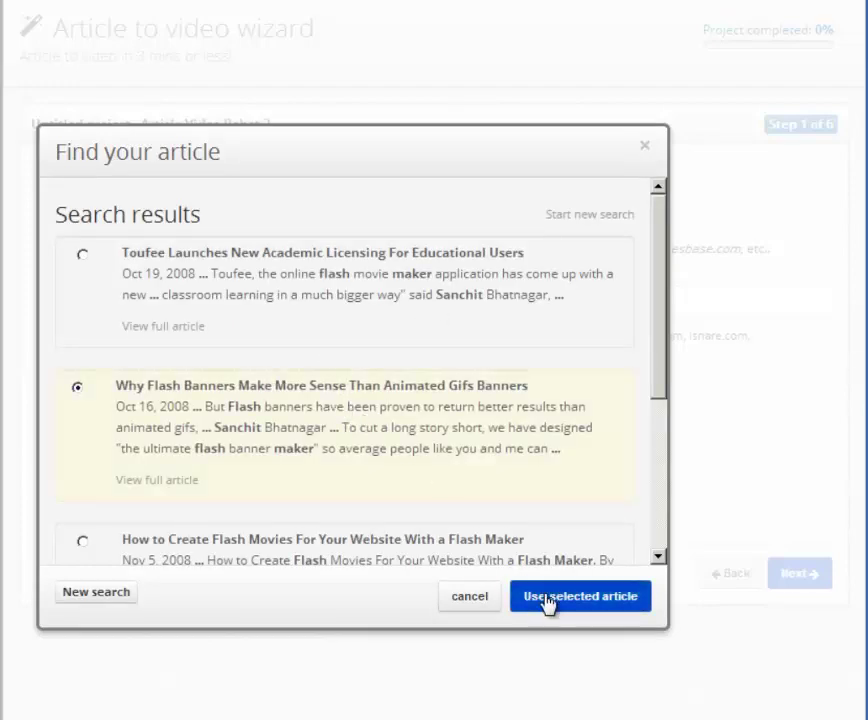
pyautogui.click(547, 597)
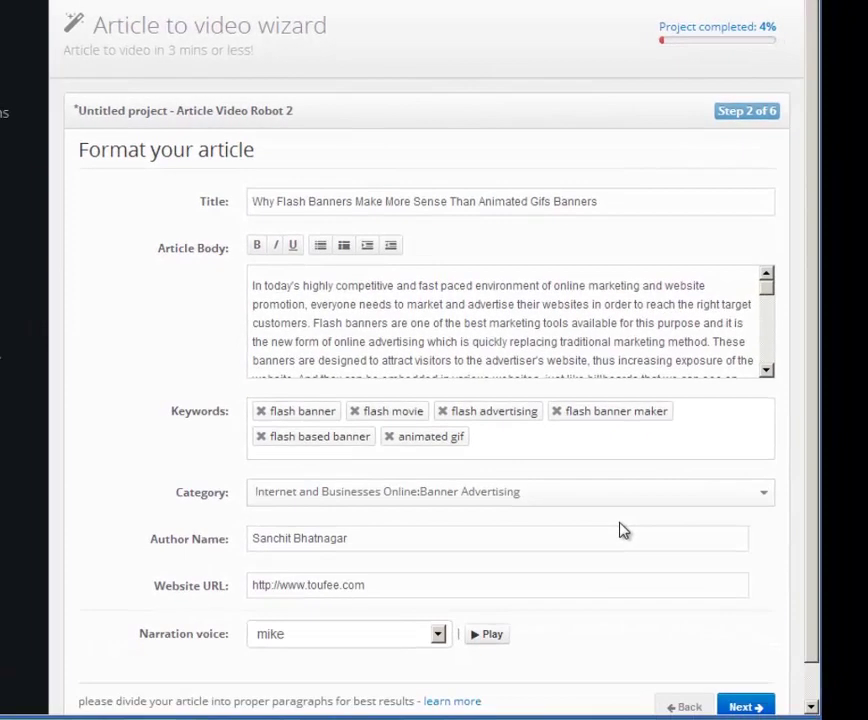
# Split the second paragraph of the article body before 'This certainly improves'
pyautogui.scroll(-1, 620, 530)
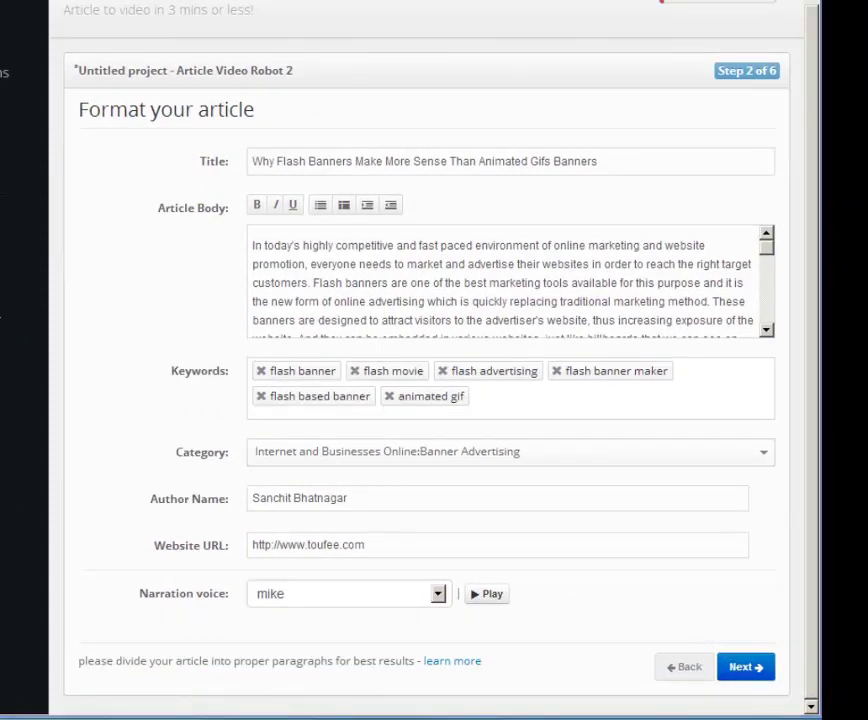
pyautogui.click(548, 280)
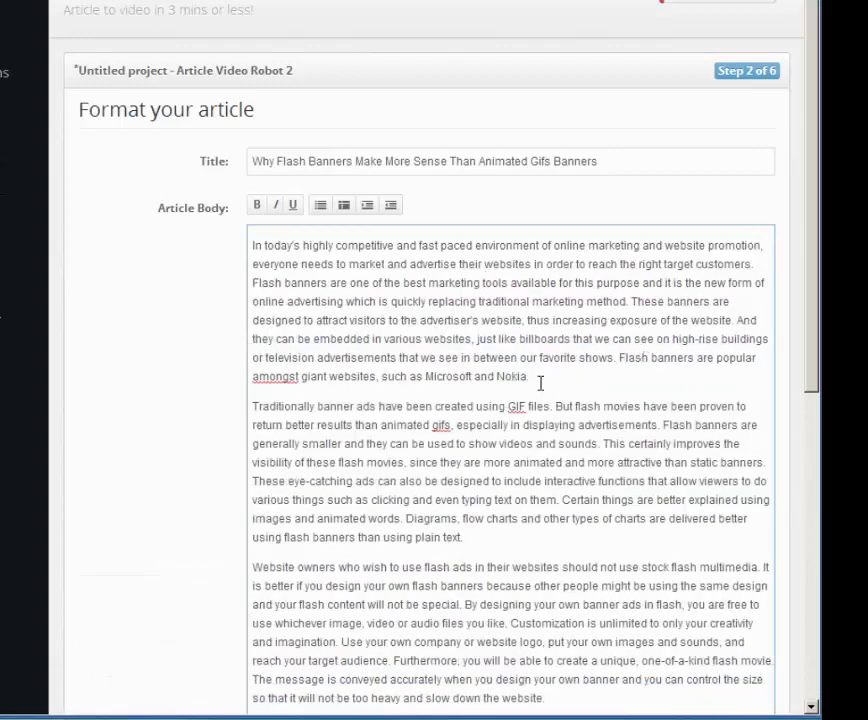
pyautogui.click(539, 382)
pyautogui.press('Up')
pyautogui.press('Return')
pyautogui.press('Return')
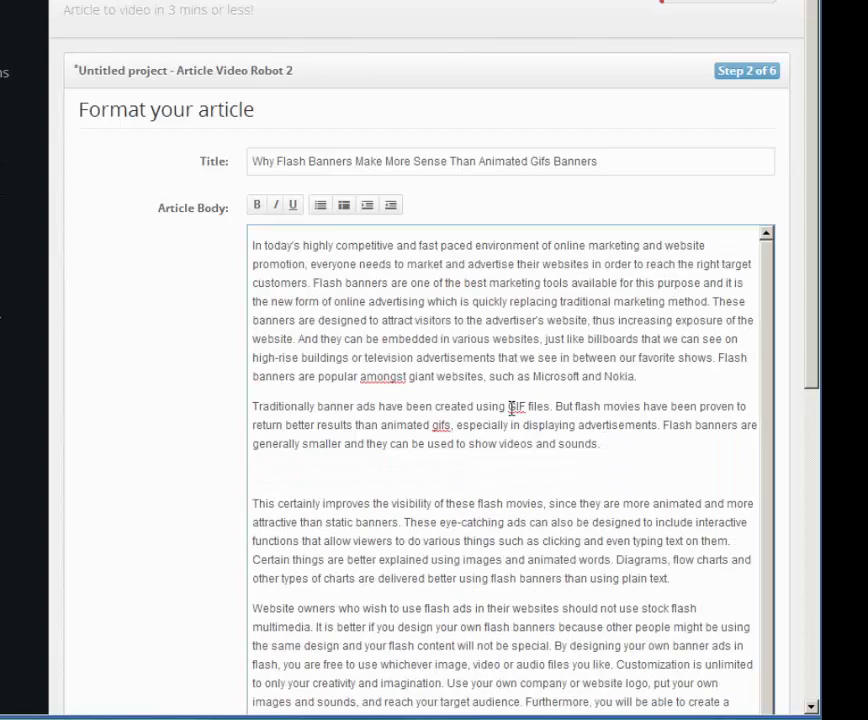
pyautogui.press('BackSpace')
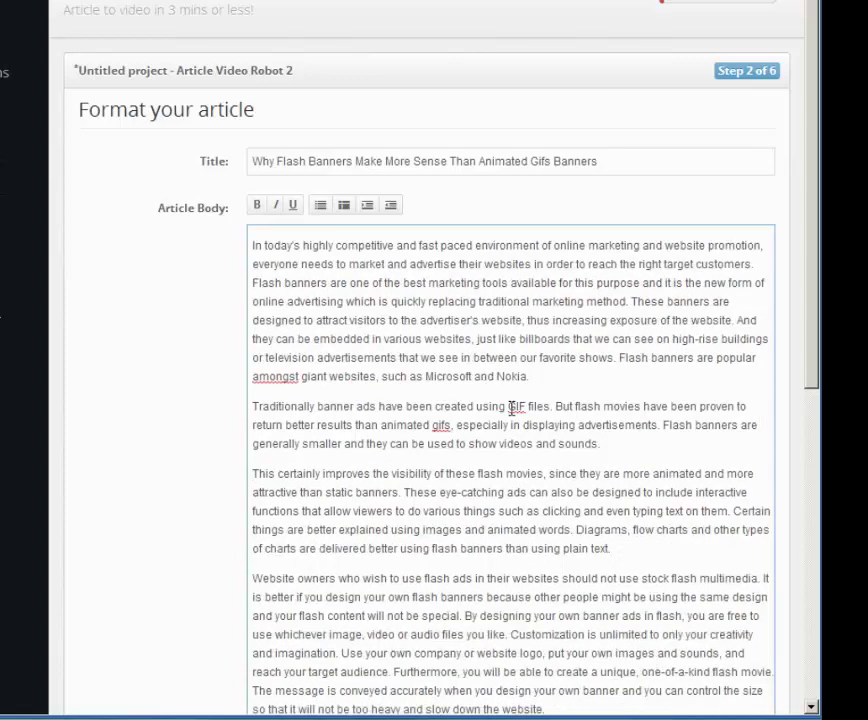
# Save the article and move on to step 3, splitting it into frames
pyautogui.scroll(-1, 444, 464)
pyautogui.scroll(-1, 444, 464)
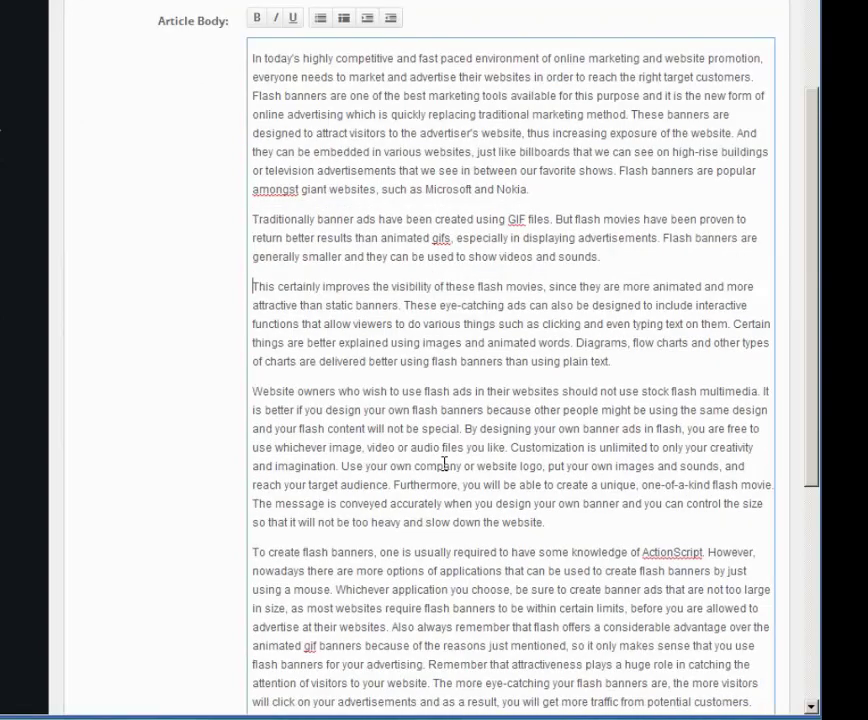
pyautogui.scroll(-3, 444, 464)
pyautogui.scroll(-1, 409, 473)
pyautogui.scroll(-1, 587, 550)
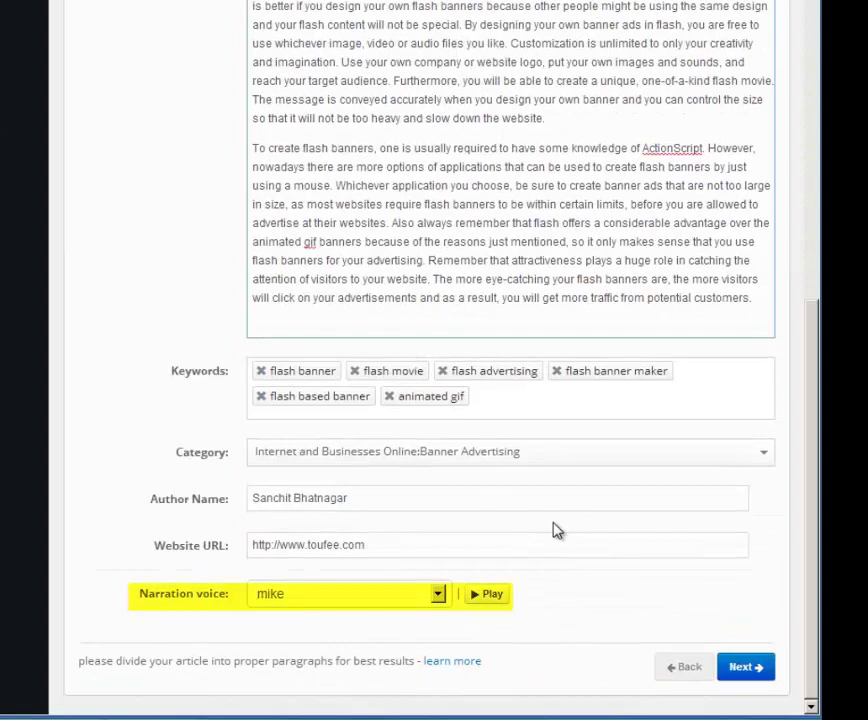
pyautogui.click(745, 666)
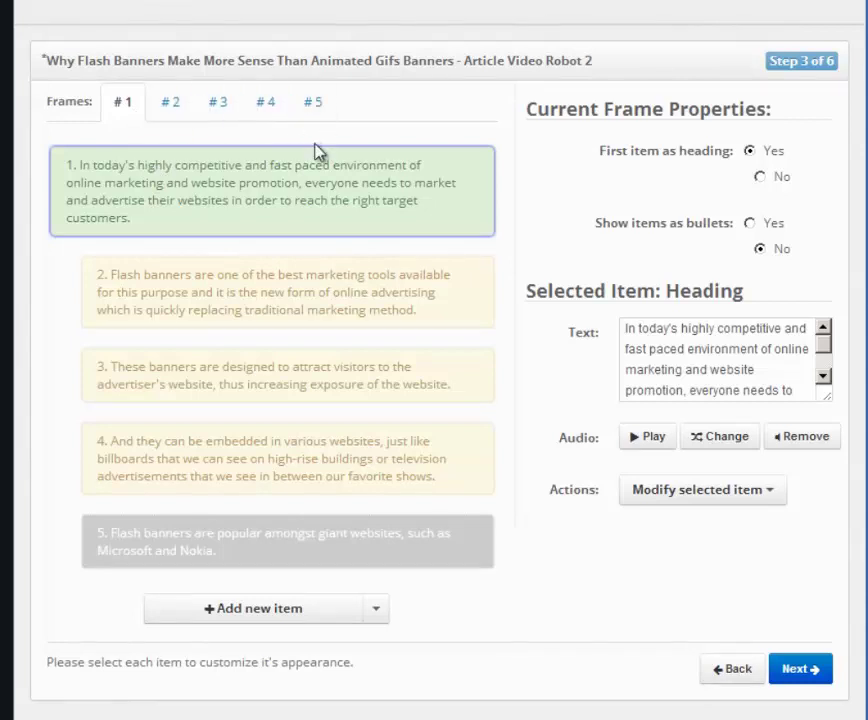
pyautogui.click(171, 112)
pyautogui.click(217, 116)
pyautogui.click(126, 118)
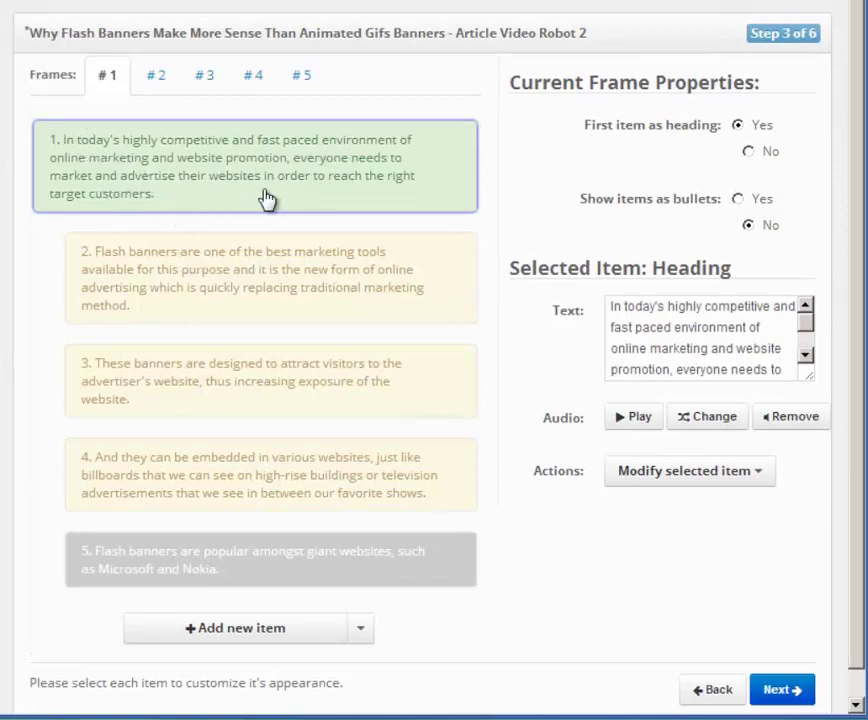
pyautogui.click(182, 281)
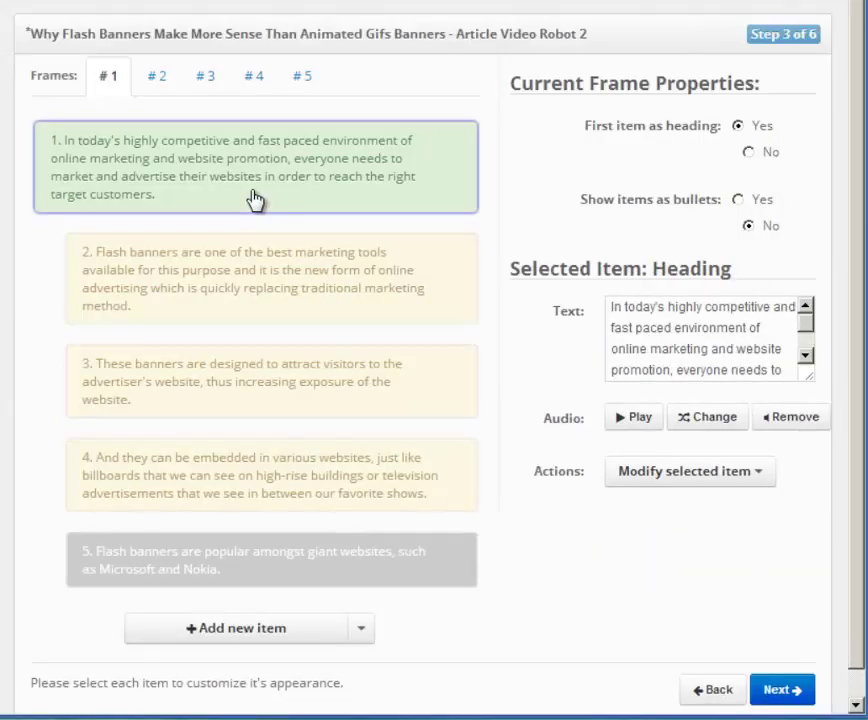
pyautogui.click(687, 306)
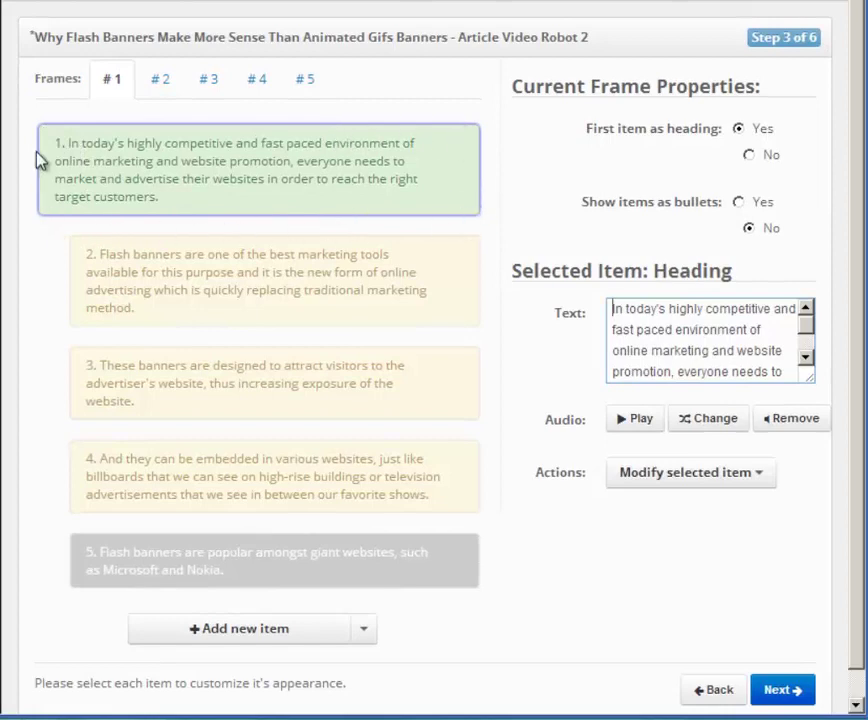
# Change frame 1's heading to 'This is my heading!' and save a Mike (male) voiceover for it
pyautogui.hotkey('ctrl', 'a')
pyautogui.write('This is ')
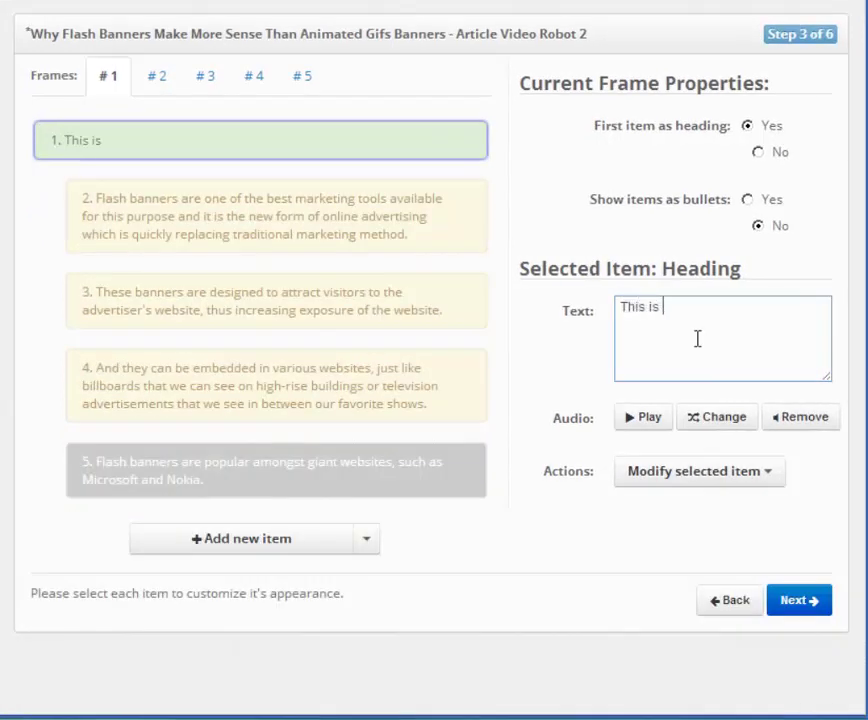
pyautogui.write('my heading!')
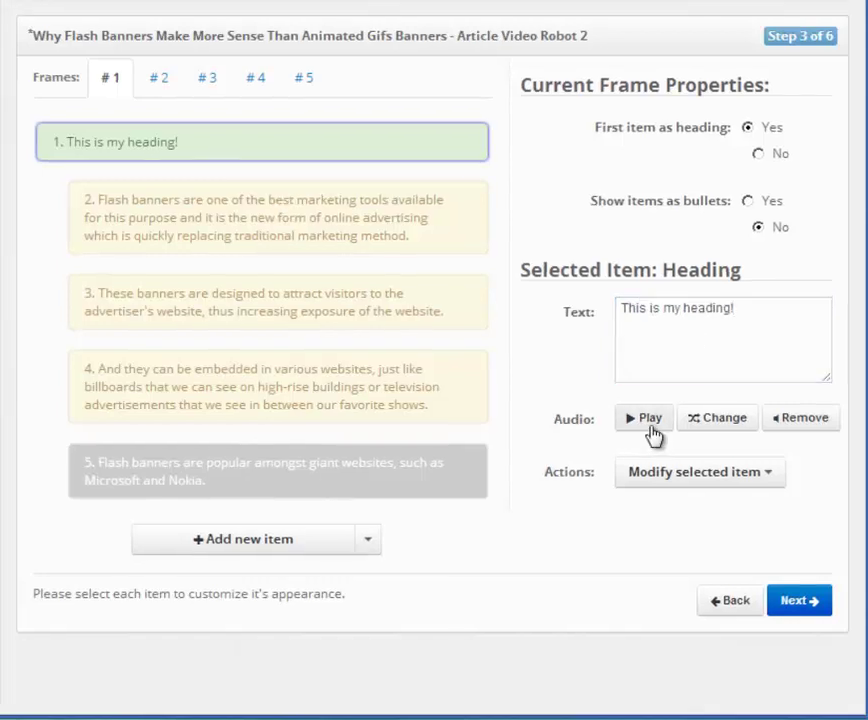
pyautogui.click(721, 415)
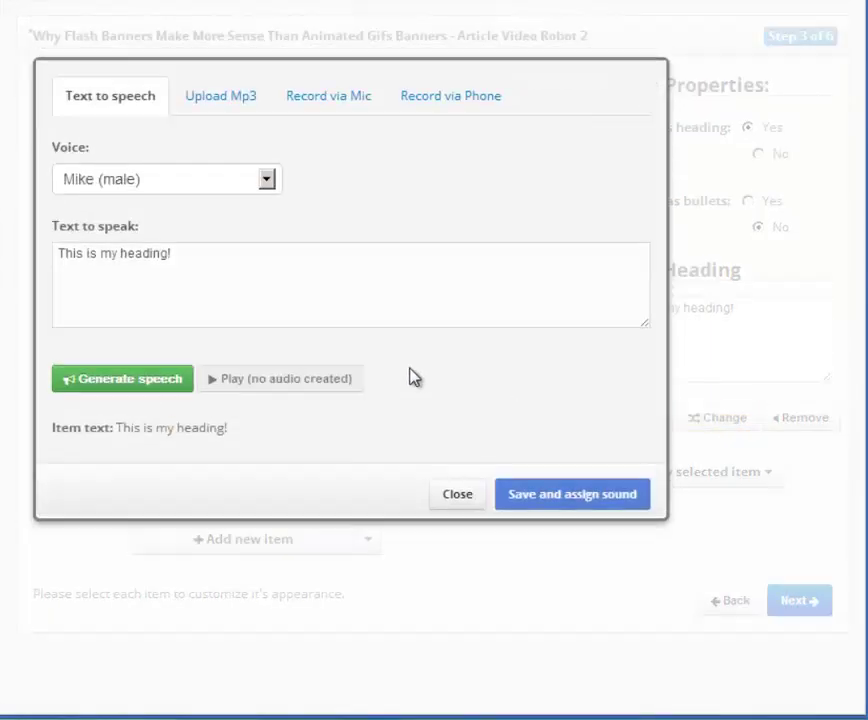
pyautogui.click(168, 386)
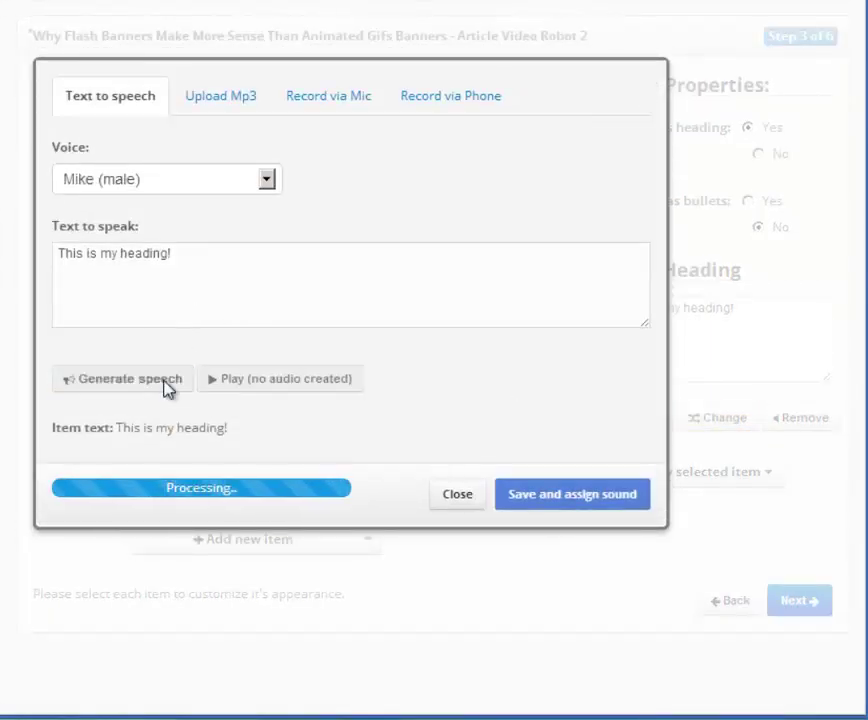
pyautogui.click(515, 494)
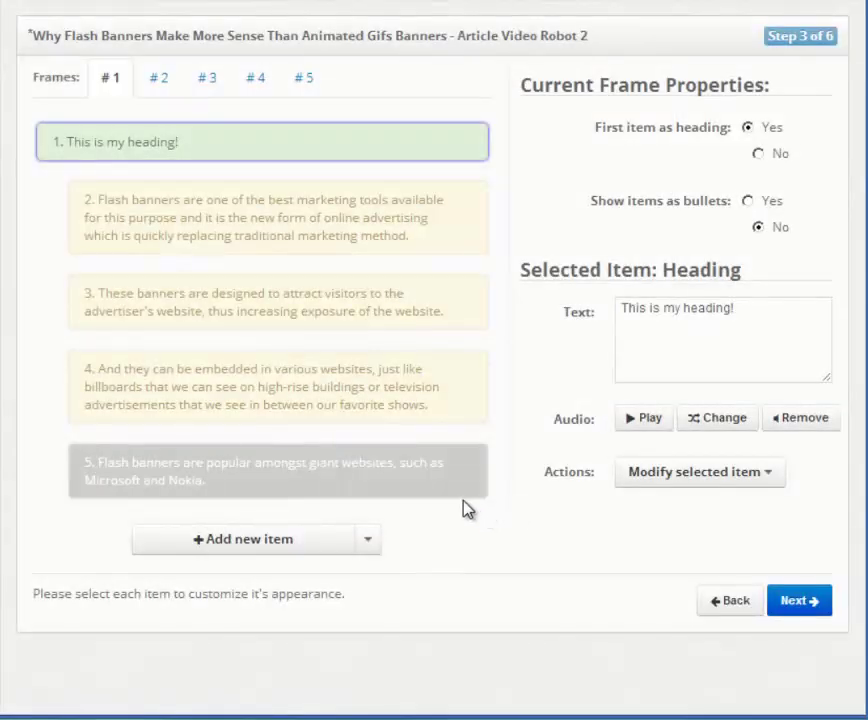
# Assign the Flash monitor image from Image Search to frame 1's second item
pyautogui.click(284, 244)
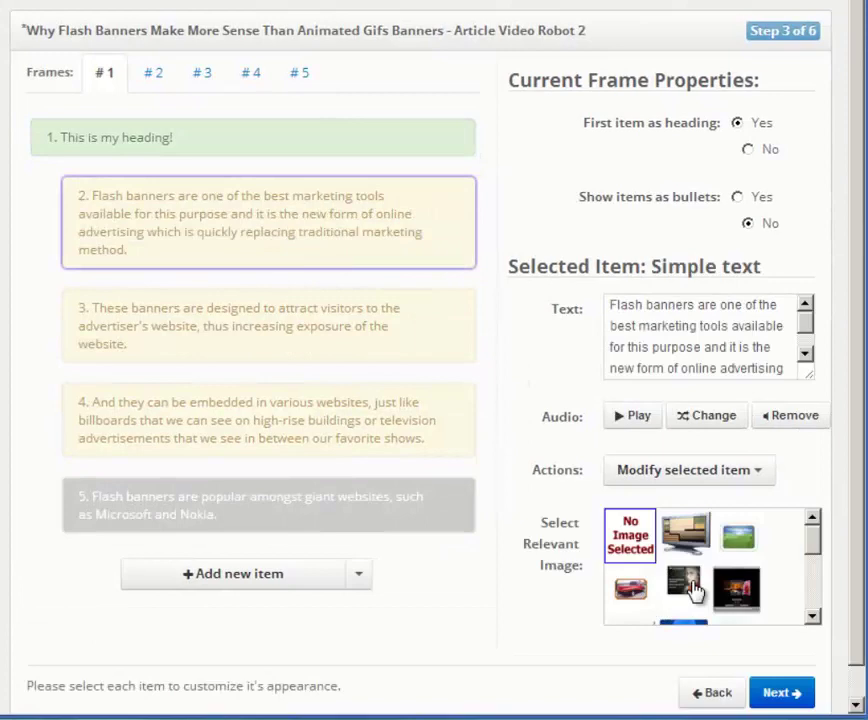
pyautogui.moveTo(816, 540)
pyautogui.mouseDown()
pyautogui.moveTo(813, 600)
pyautogui.moveTo(814, 530)
pyautogui.mouseUp()
pyautogui.click(722, 546)
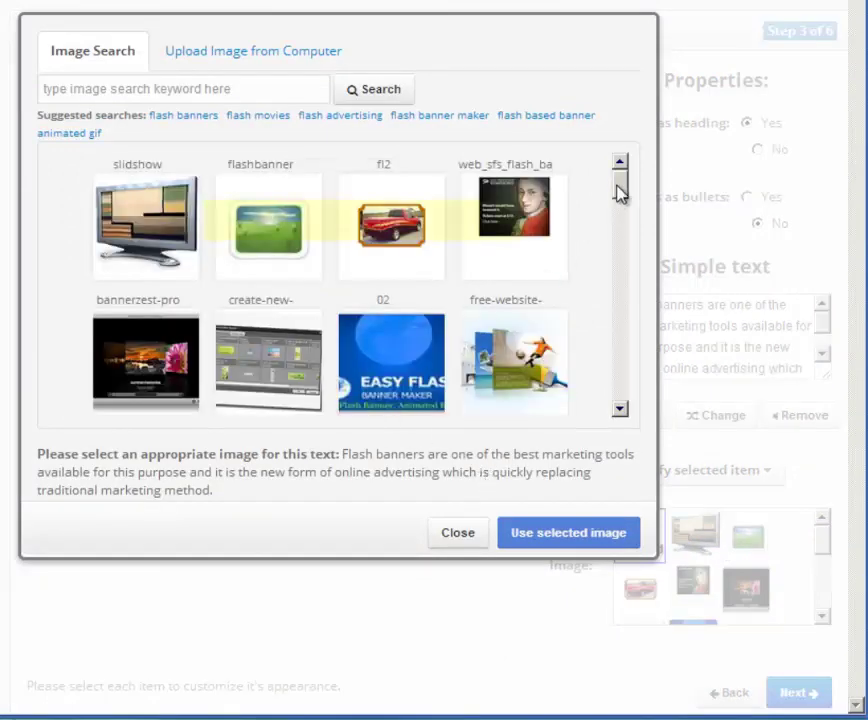
pyautogui.moveTo(619, 193); pyautogui.dragTo(442, 228)
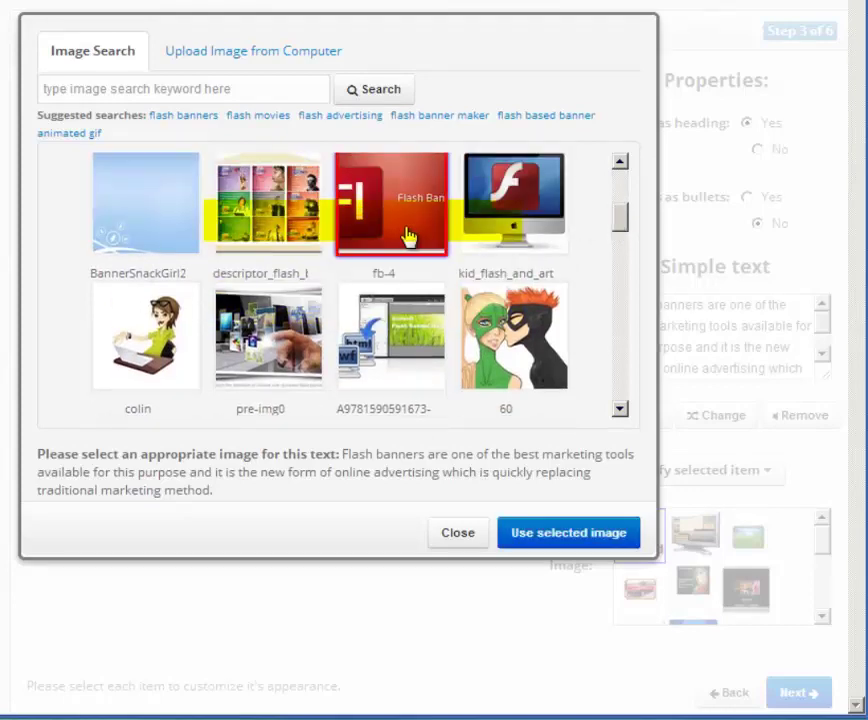
pyautogui.click(515, 205)
pyautogui.click(568, 532)
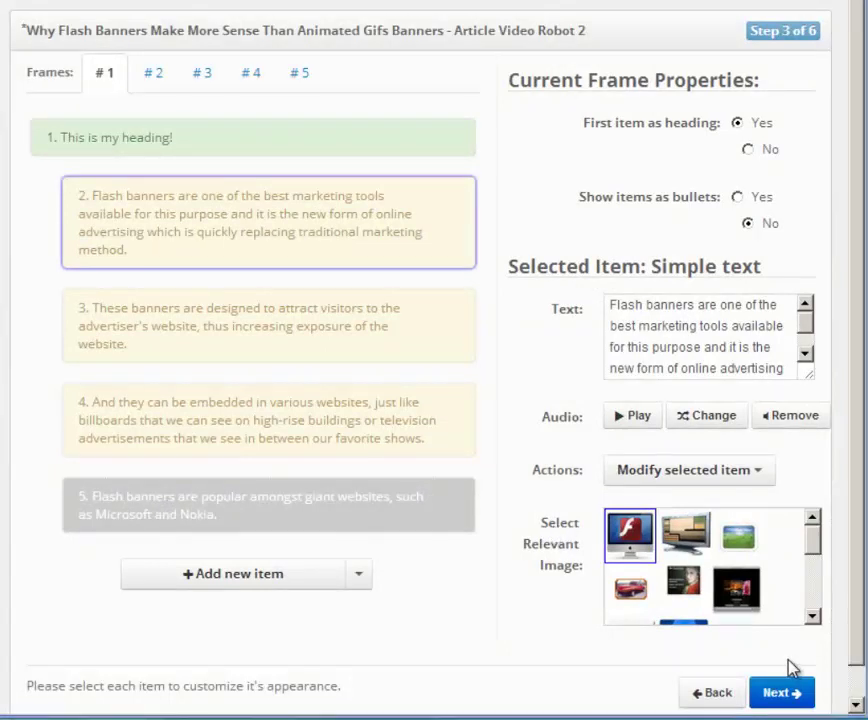
# Go to frame 3, toggle Show items as bullets off and back on, and select item 2
pyautogui.click(797, 691)
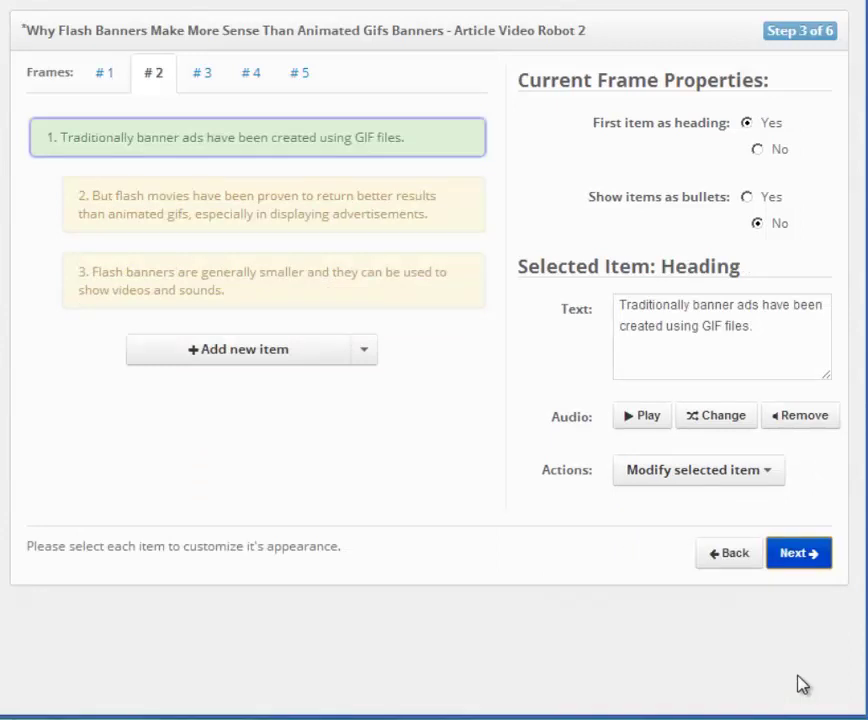
pyautogui.click(797, 556)
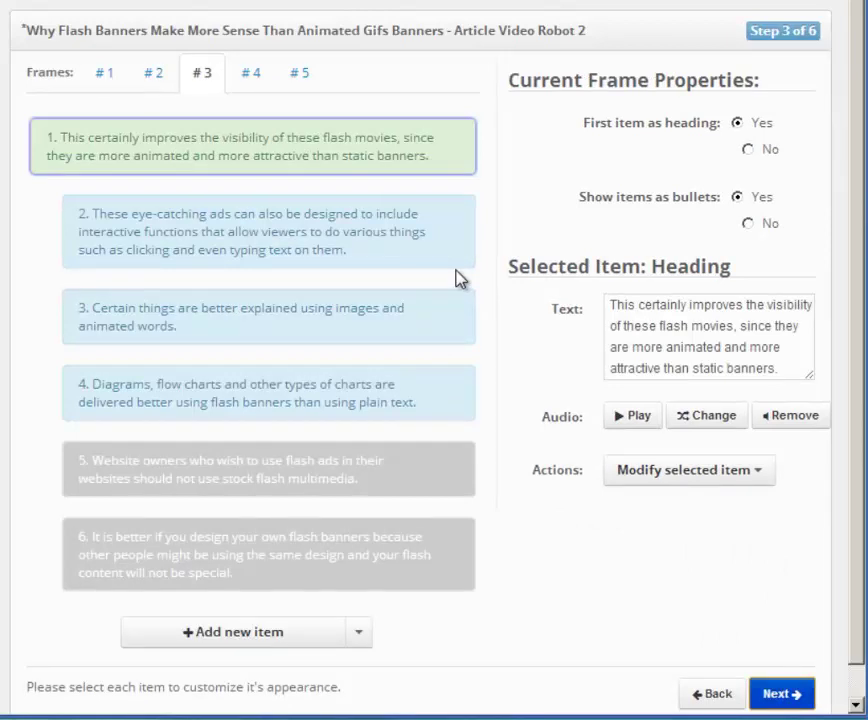
pyautogui.doubleClick(587, 197)
pyautogui.moveTo(632, 205); pyautogui.dragTo(730, 208)
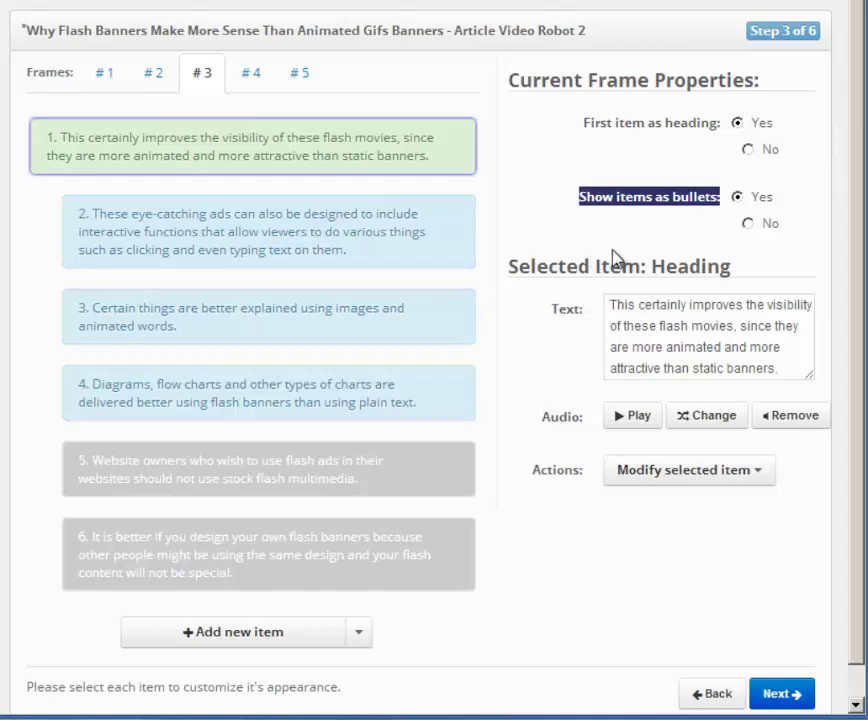
pyautogui.click(749, 223)
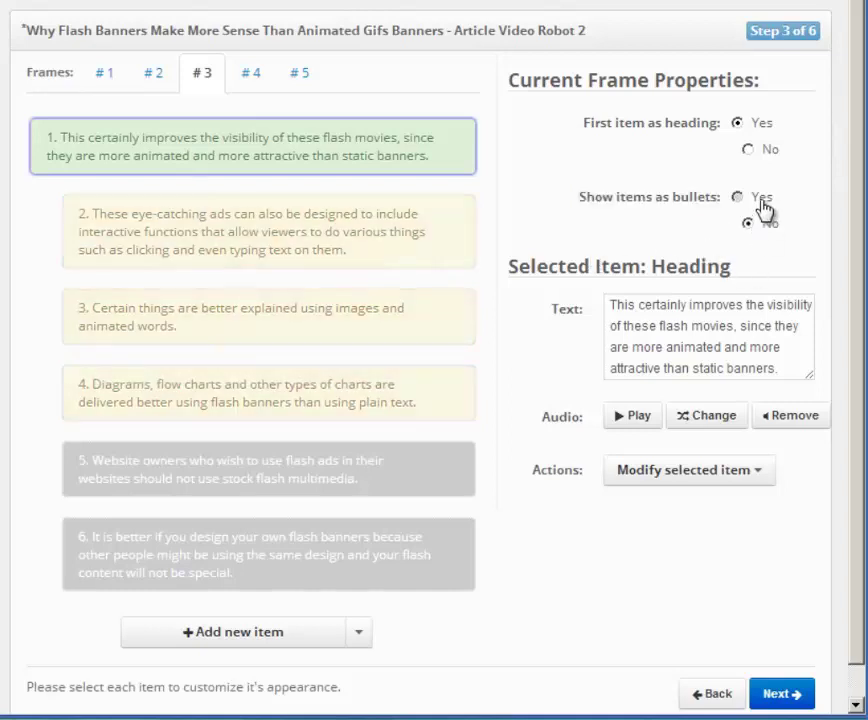
pyautogui.click(761, 200)
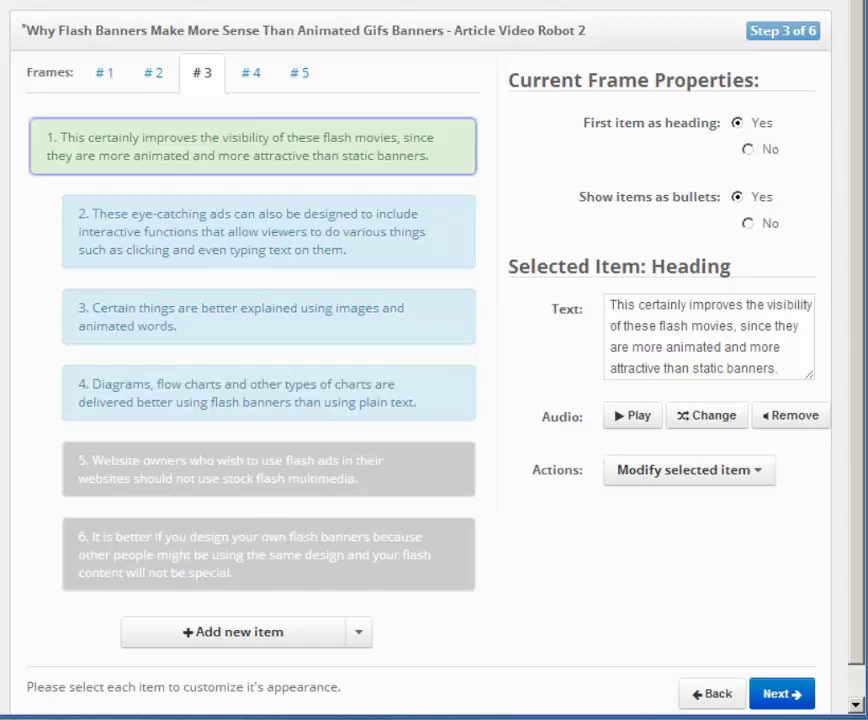
pyautogui.click(400, 262)
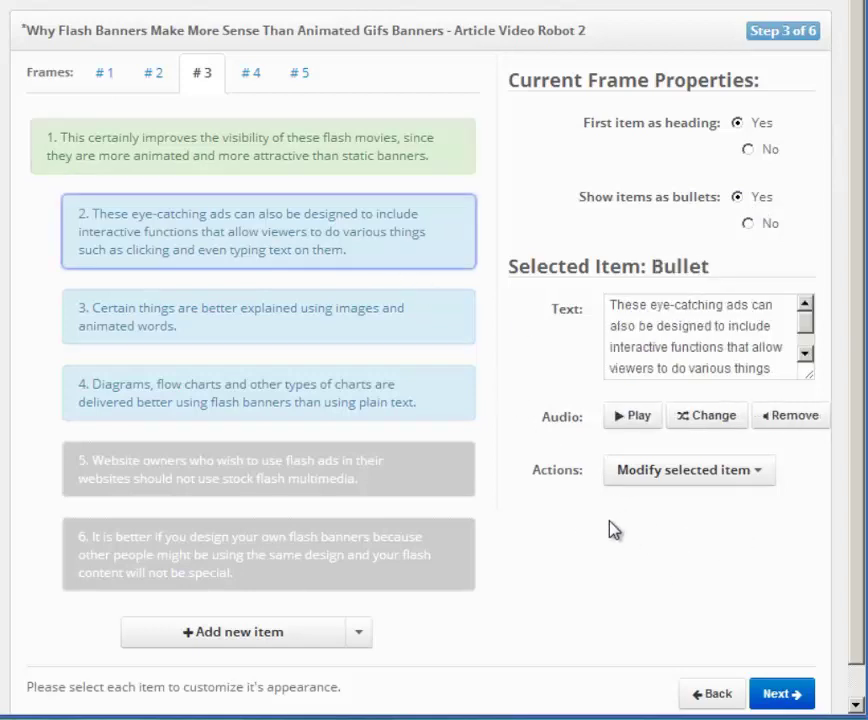
# Enable frame 3's disabled fifth item about stock flash multimedia
pyautogui.click(277, 490)
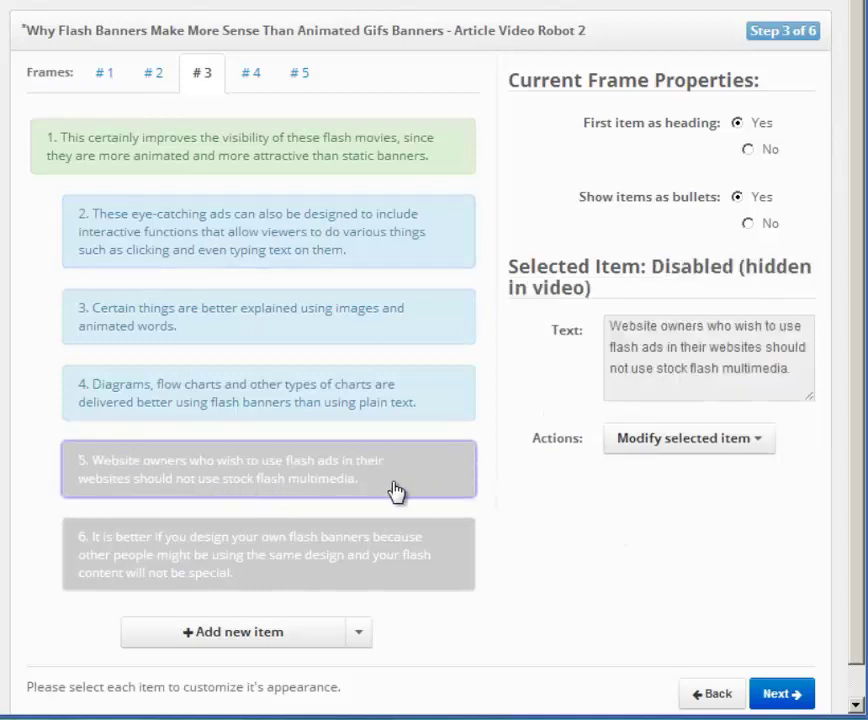
pyautogui.click(258, 552)
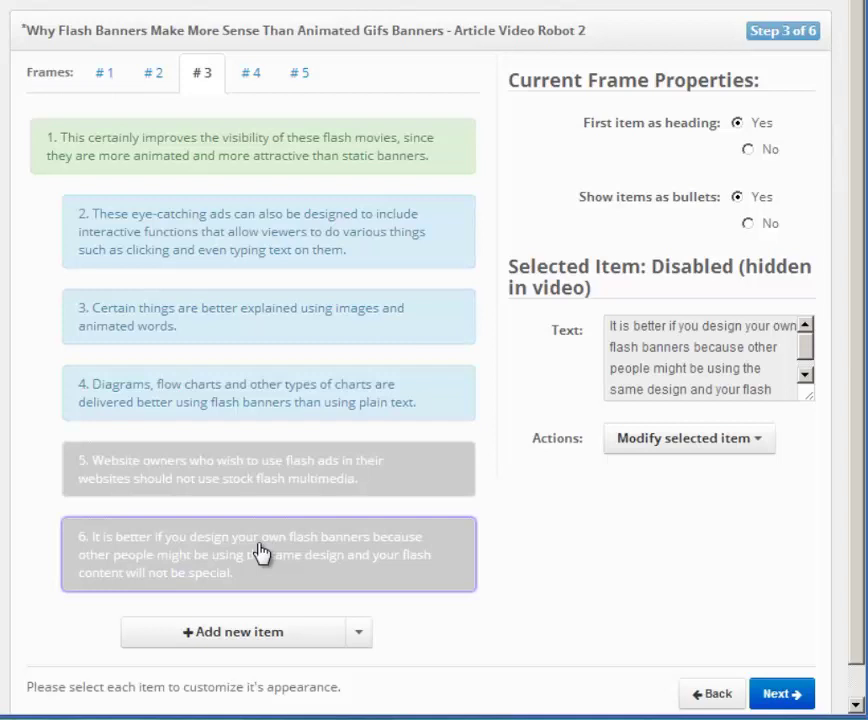
pyautogui.click(316, 495)
pyautogui.click(643, 444)
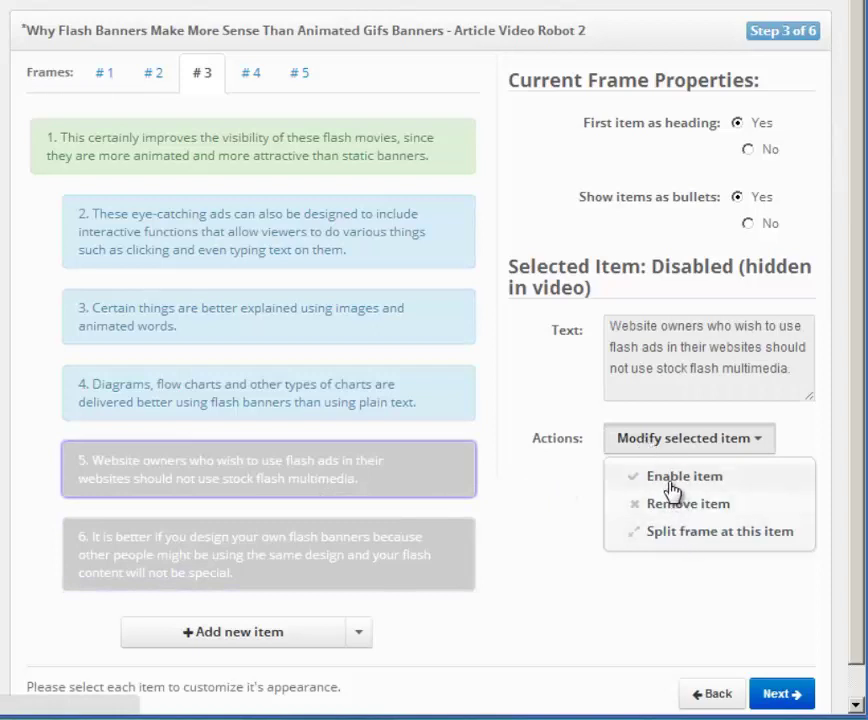
pyautogui.click(705, 482)
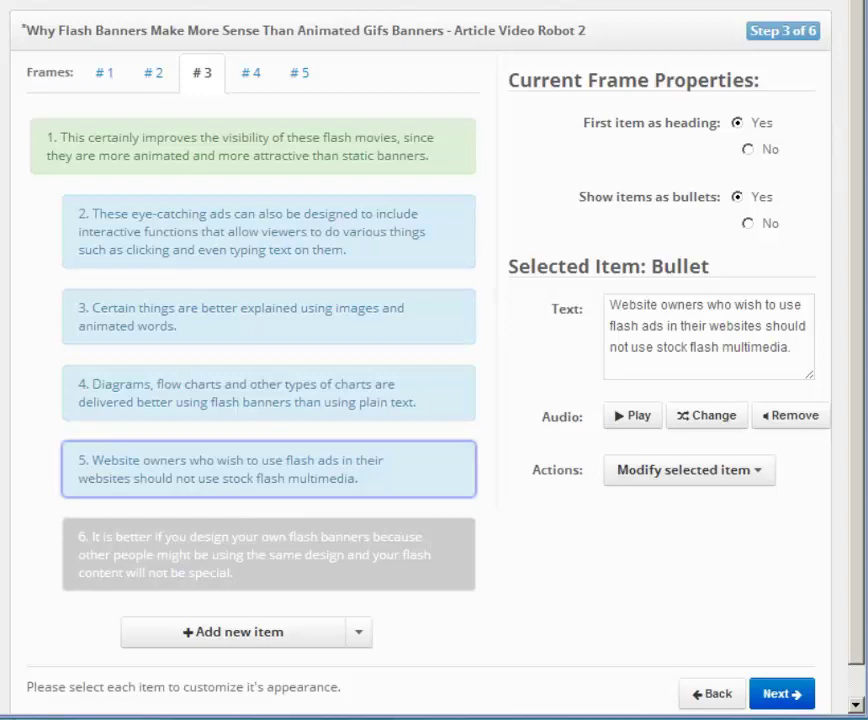
# Return to frame 2 and select its third item
pyautogui.click(247, 140)
pyautogui.click(163, 86)
pyautogui.click(215, 284)
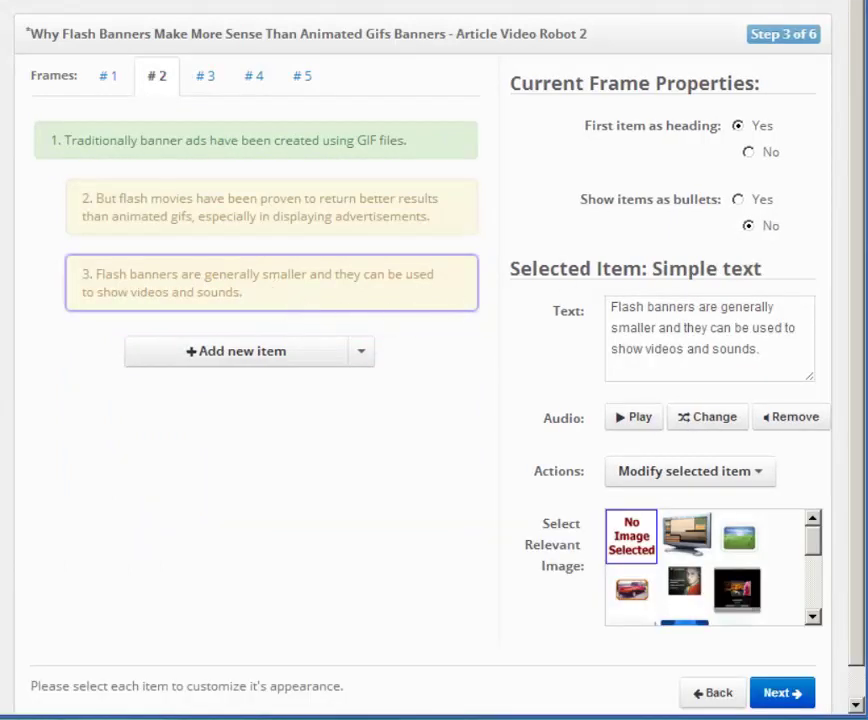
# Add a 'New Item!' item to frame 2 and insert an empty frame after frame 2
pyautogui.click(268, 365)
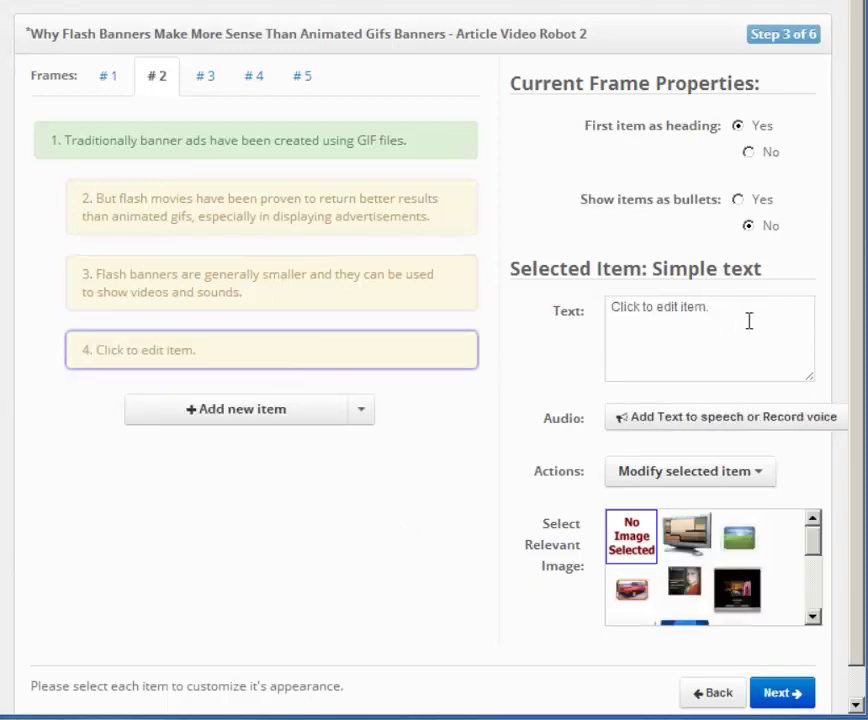
pyautogui.moveTo(748, 319); pyautogui.dragTo(486, 316)
pyautogui.write('New Item!')
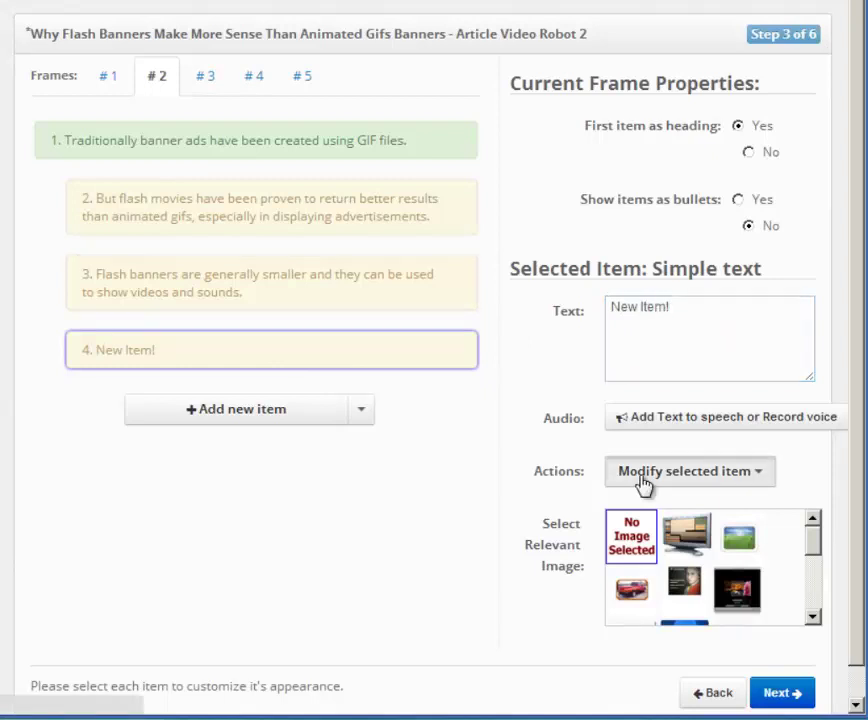
pyautogui.click(643, 484)
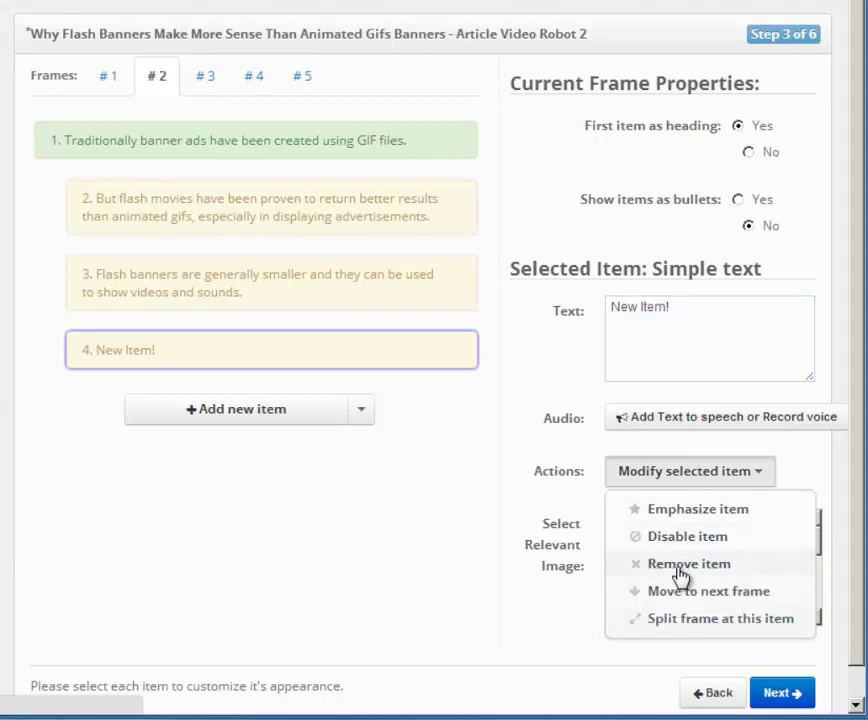
pyautogui.click(258, 519)
pyautogui.click(162, 78)
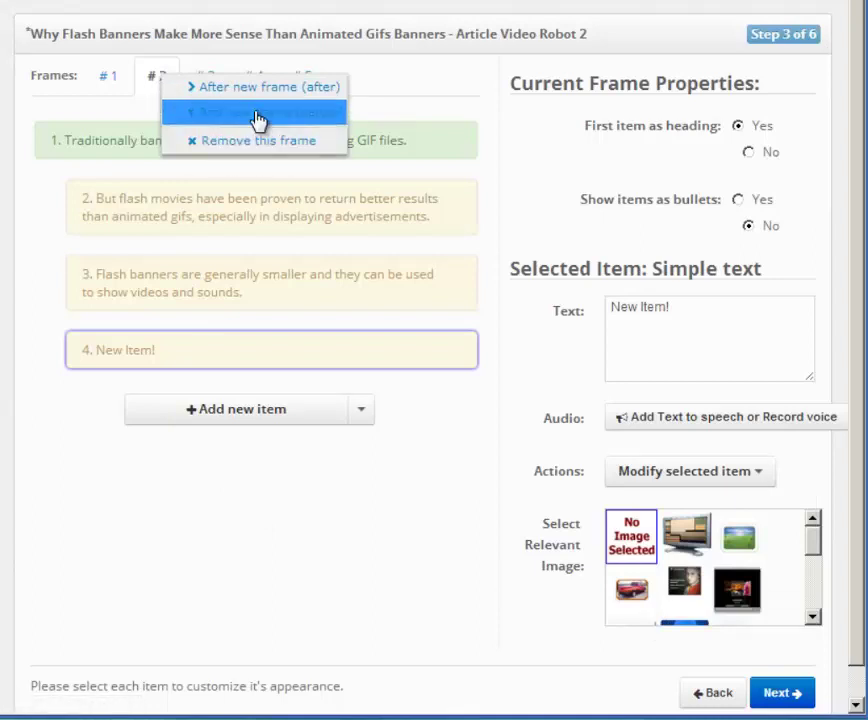
pyautogui.click(258, 88)
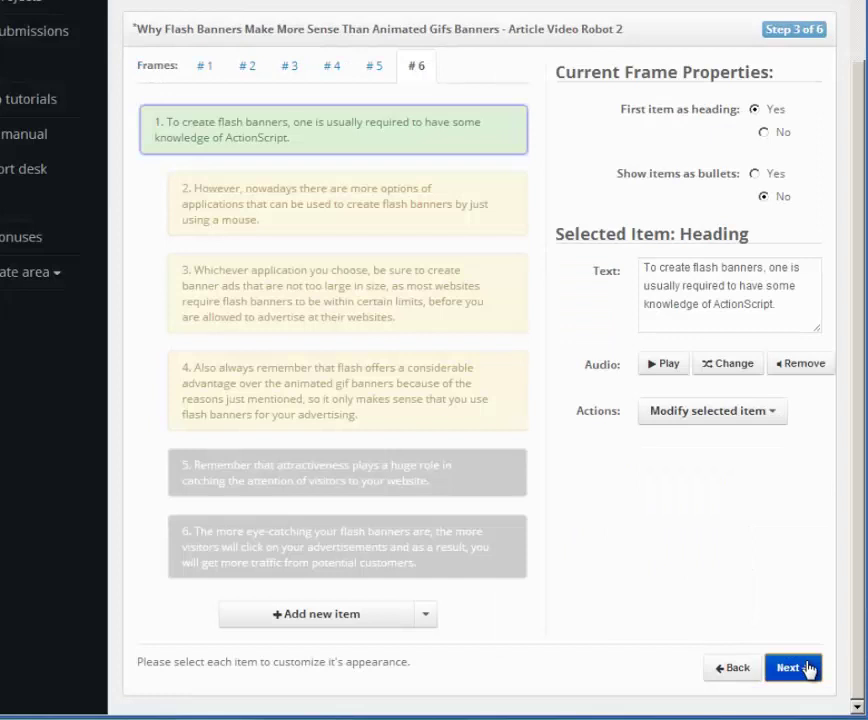
# On the contact information step, fill in the Facebook id and continue to Step 5
pyautogui.click(806, 670)
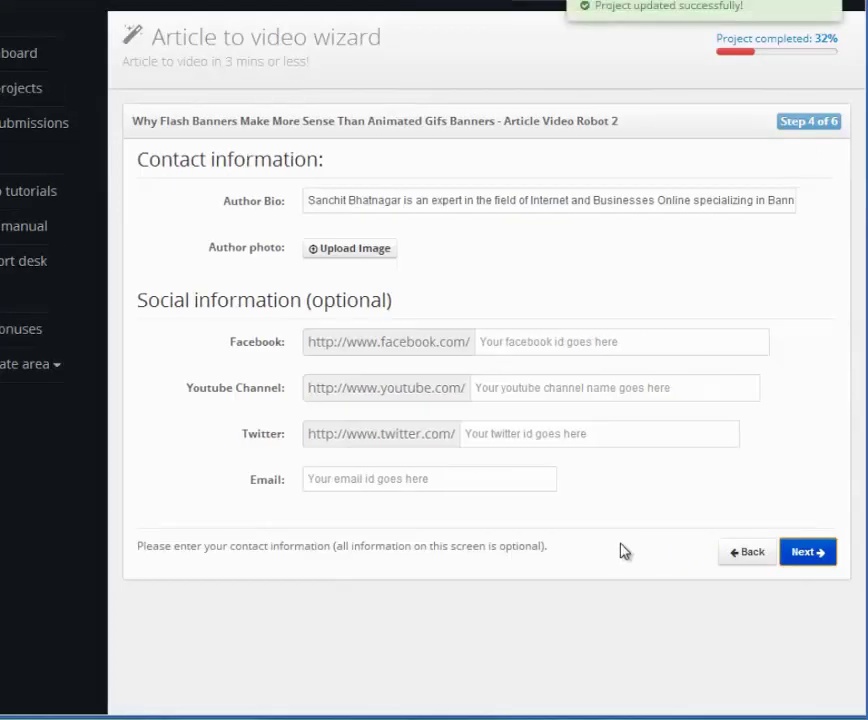
pyautogui.click(545, 344)
pyautogui.write('facebook')
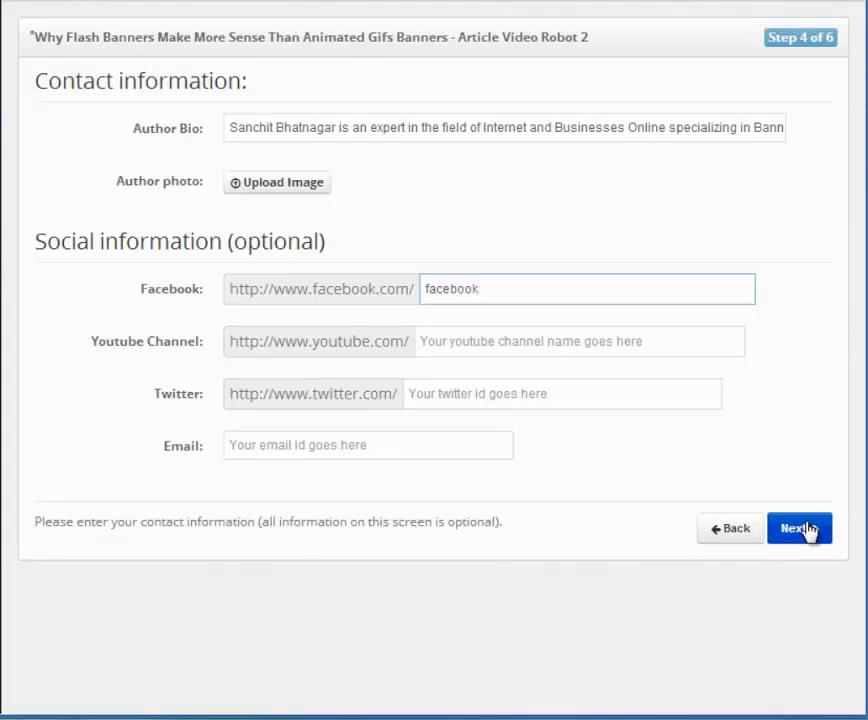
pyautogui.click(800, 529)
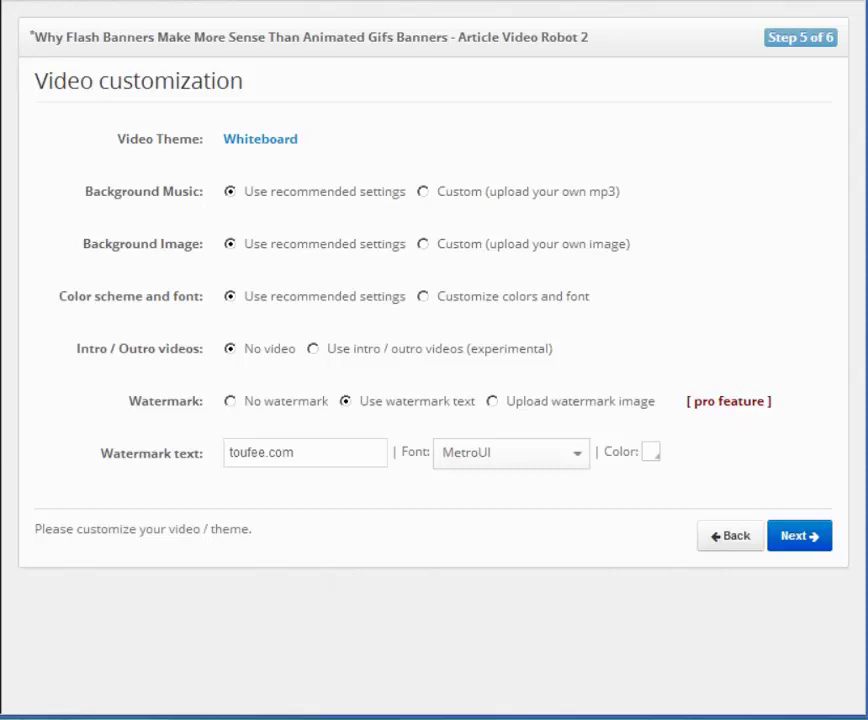
# Select 'Use intro / outro videos (experimental)' for the video
pyautogui.moveTo(97, 353); pyautogui.dragTo(598, 356)
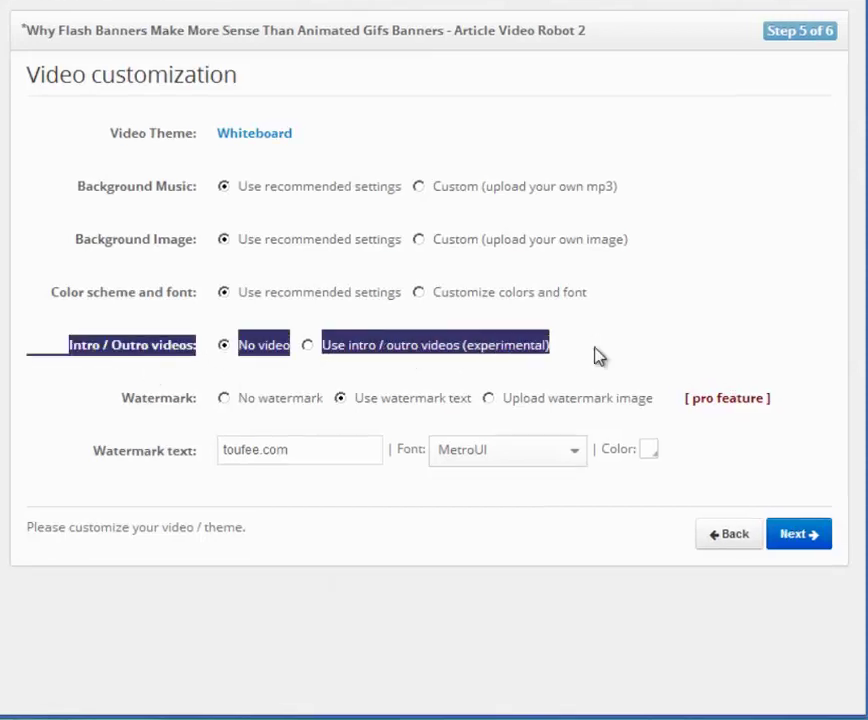
pyautogui.click(722, 331)
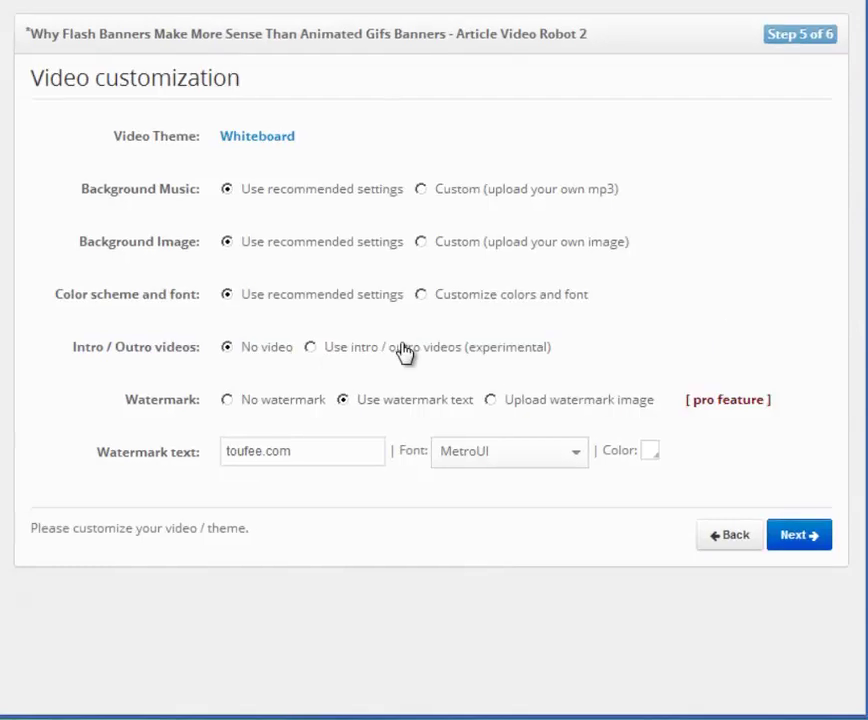
pyautogui.click(405, 348)
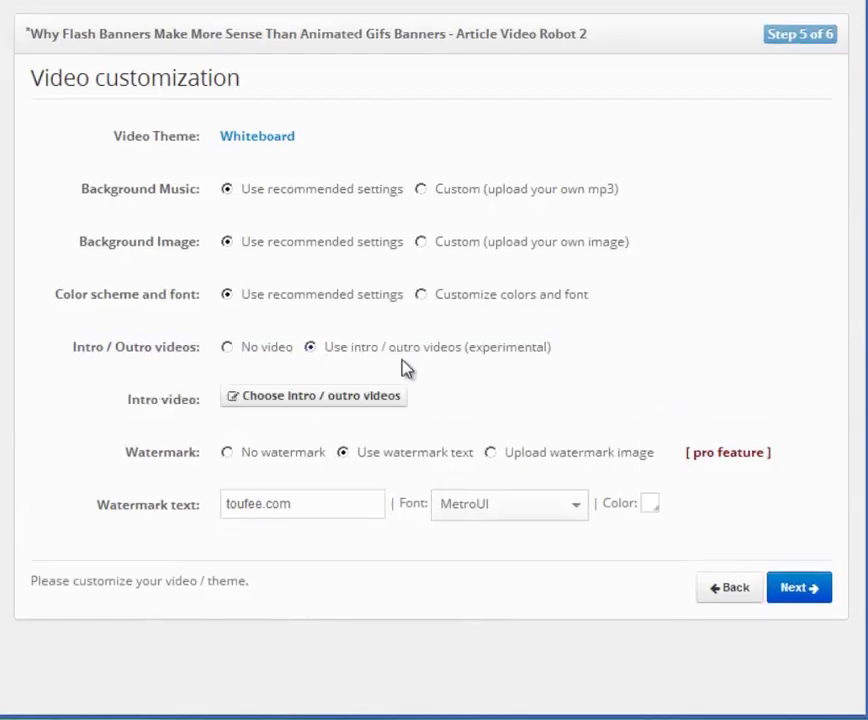
# Select the last presenter's intro video and play its preview
pyautogui.click(360, 411)
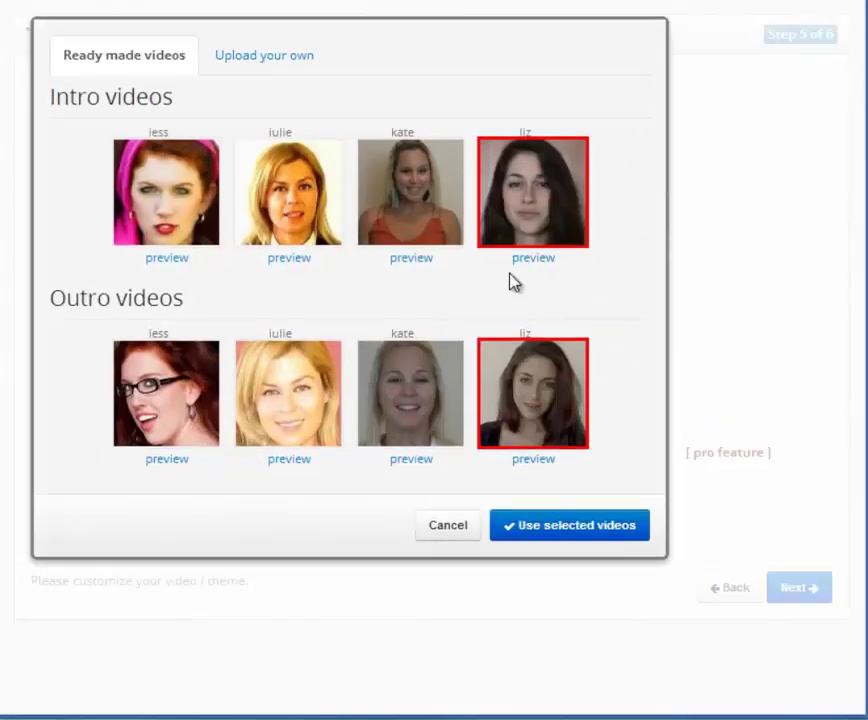
pyautogui.click(528, 228)
pyautogui.click(528, 228)
pyautogui.click(533, 262)
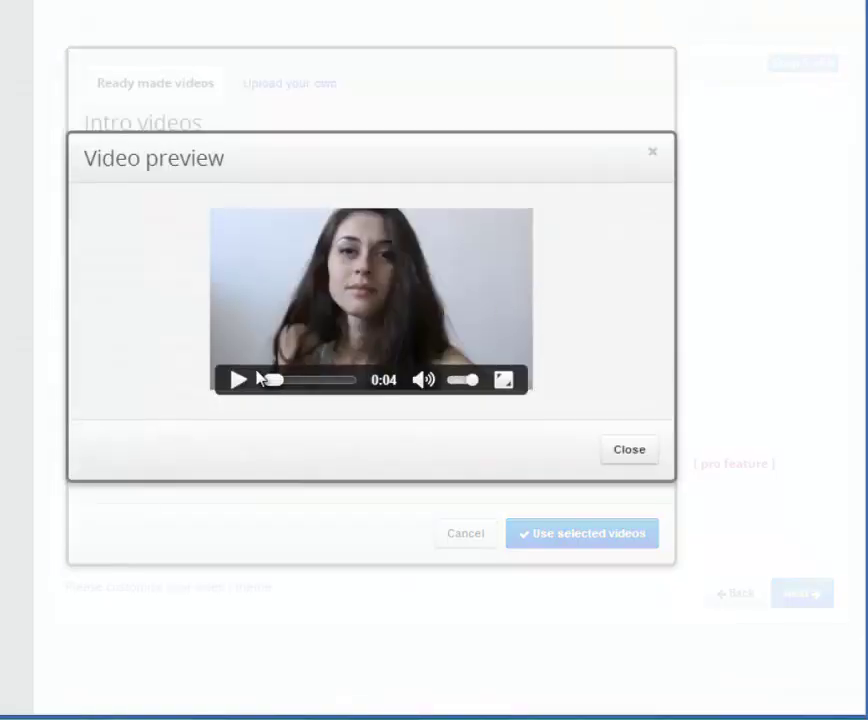
pyautogui.click(239, 380)
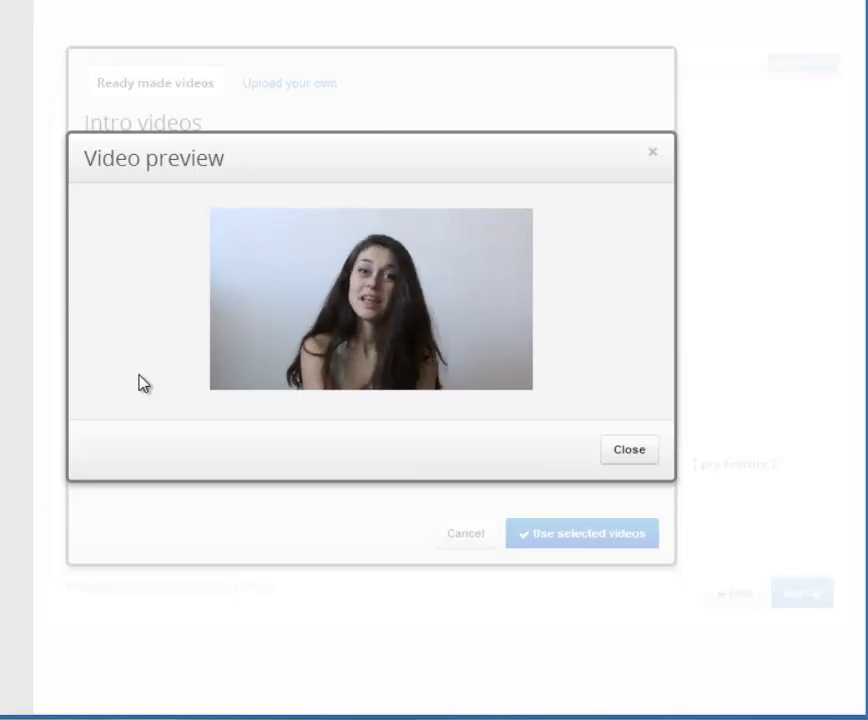
pyautogui.click(630, 451)
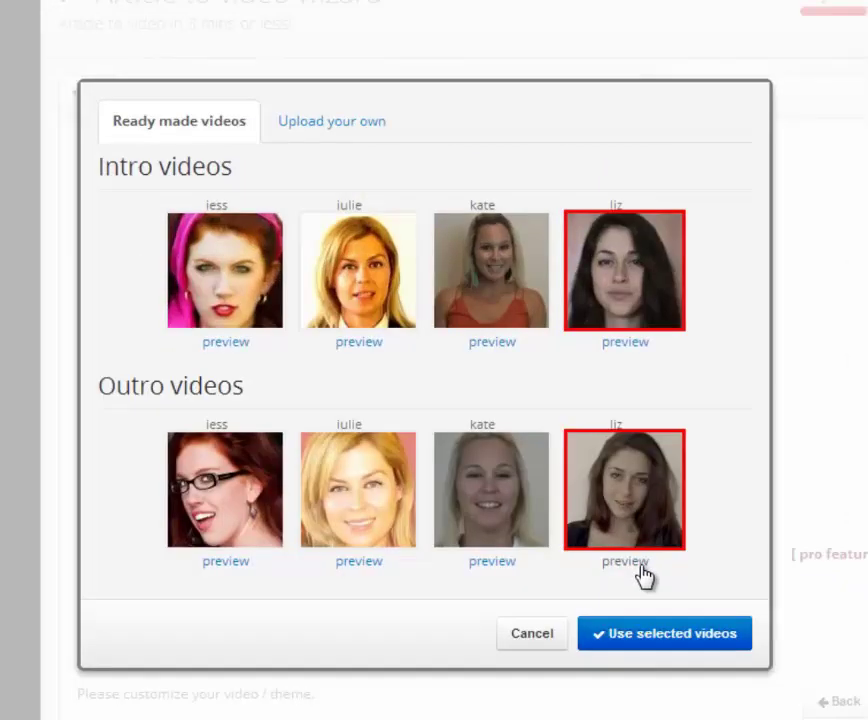
# Preview the last presenter's outro video, then apply both liz intro and outro videos
pyautogui.click(553, 470)
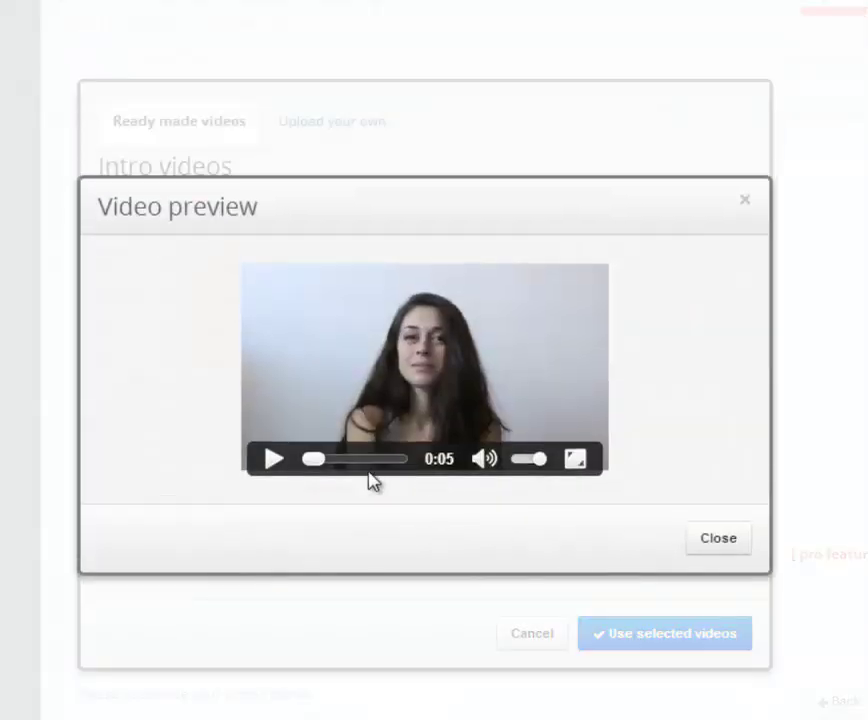
pyautogui.click(271, 460)
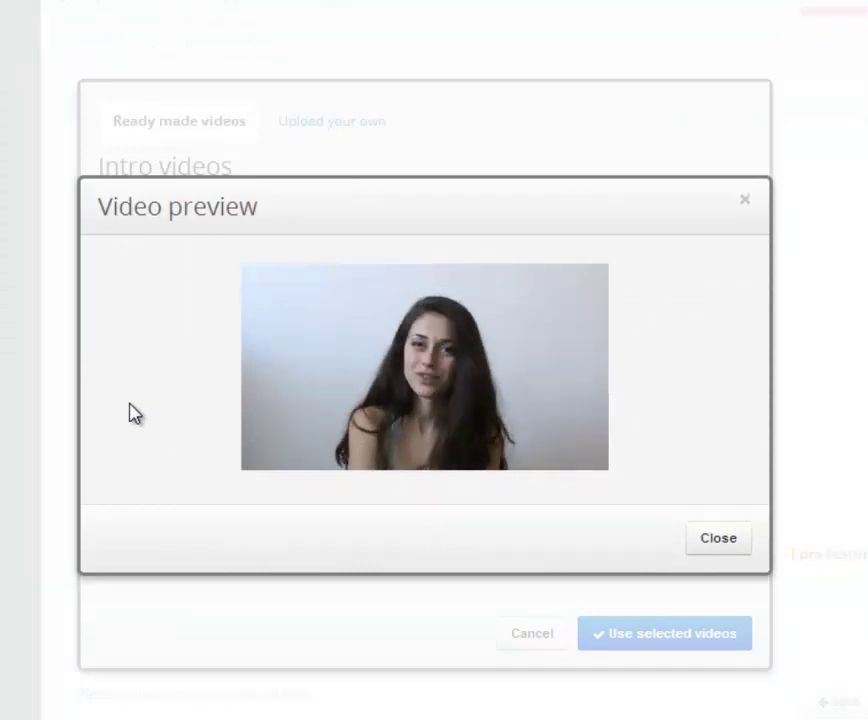
pyautogui.click(706, 546)
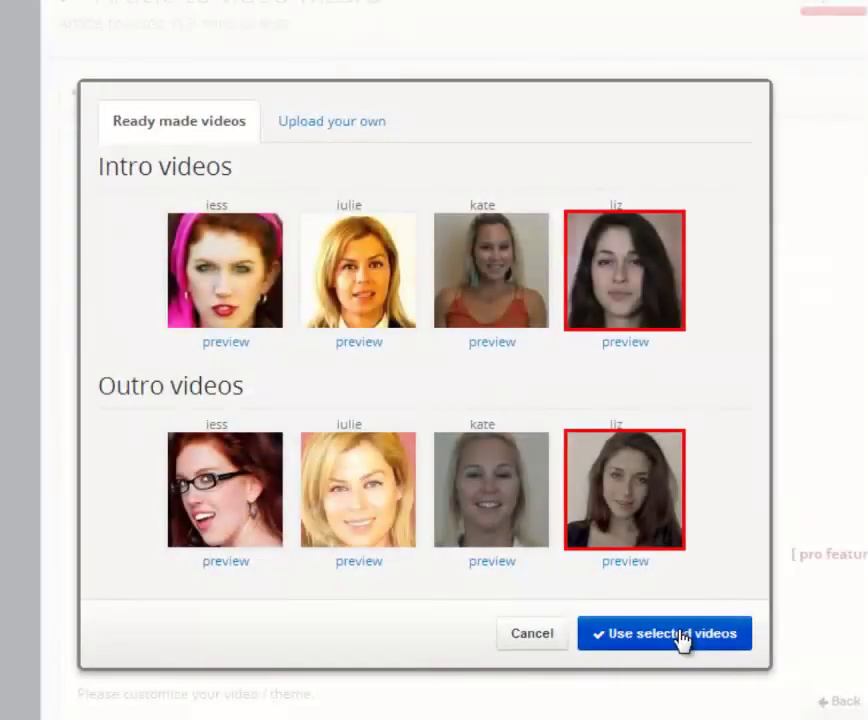
pyautogui.click(678, 634)
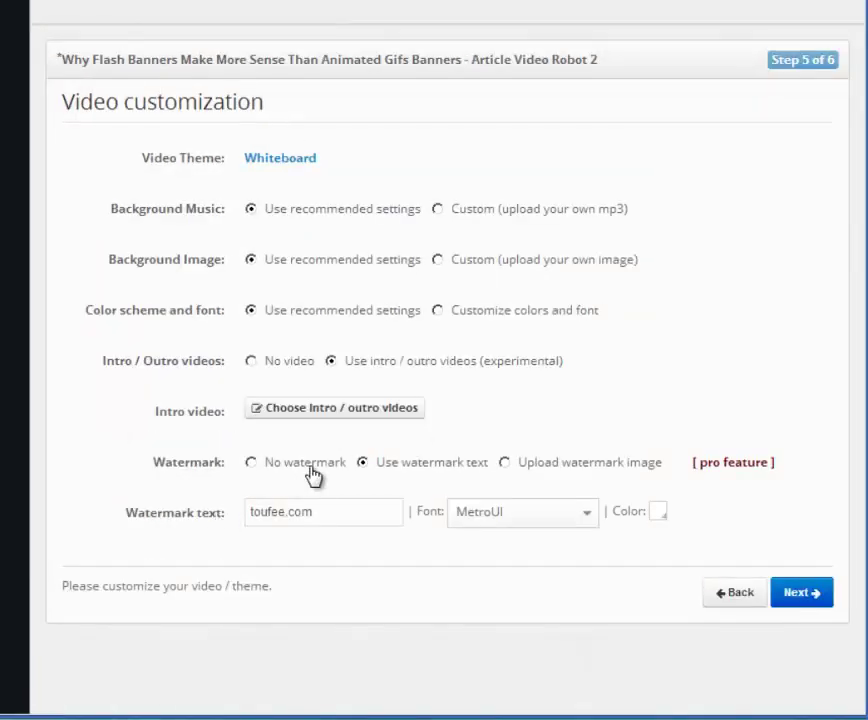
# Switch the watermark back to 'Use watermark text' and view the 44% completion summary
pyautogui.click(288, 470)
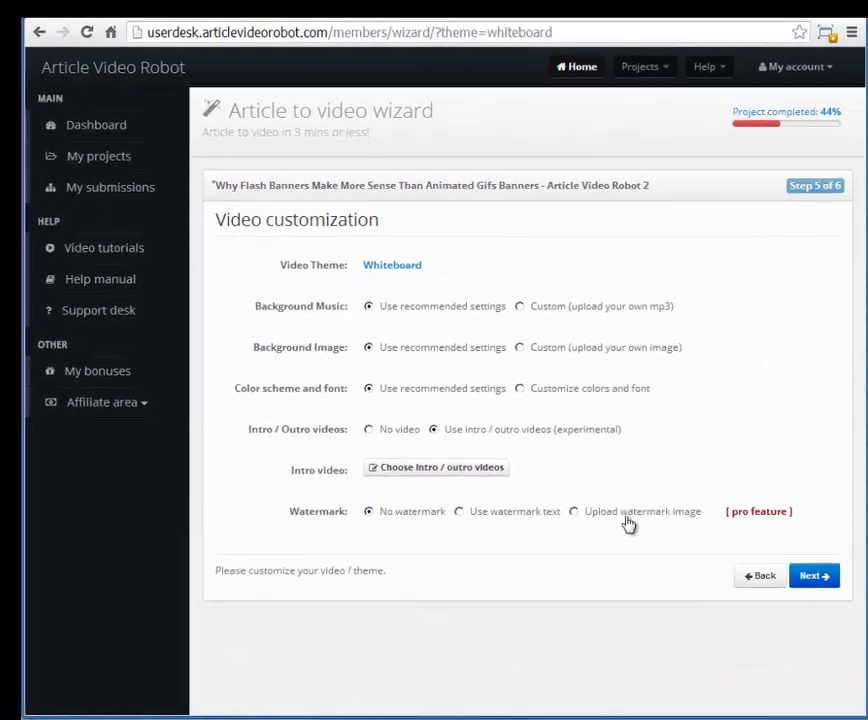
pyautogui.click(620, 507)
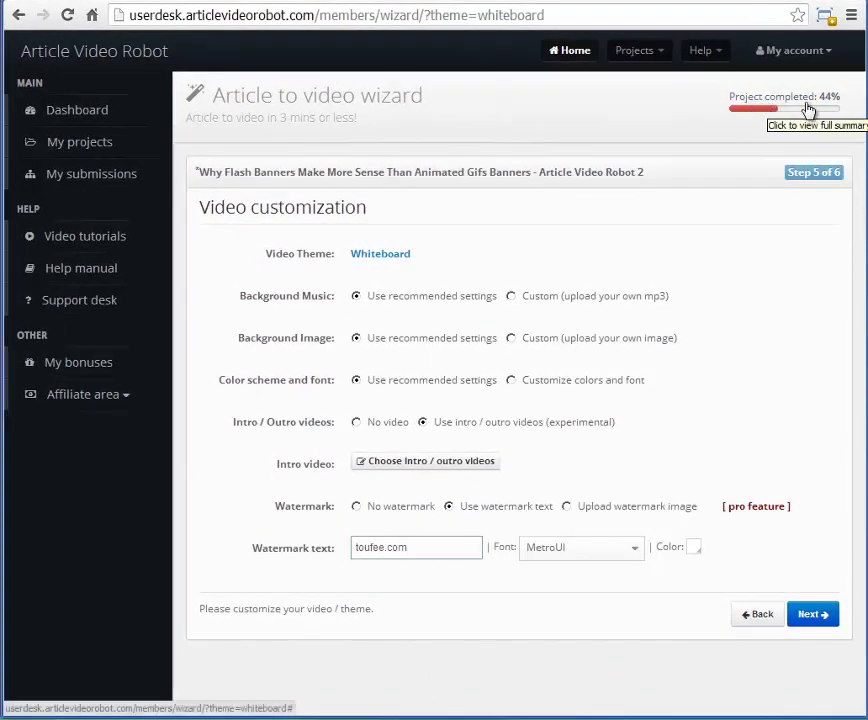
pyautogui.click(809, 108)
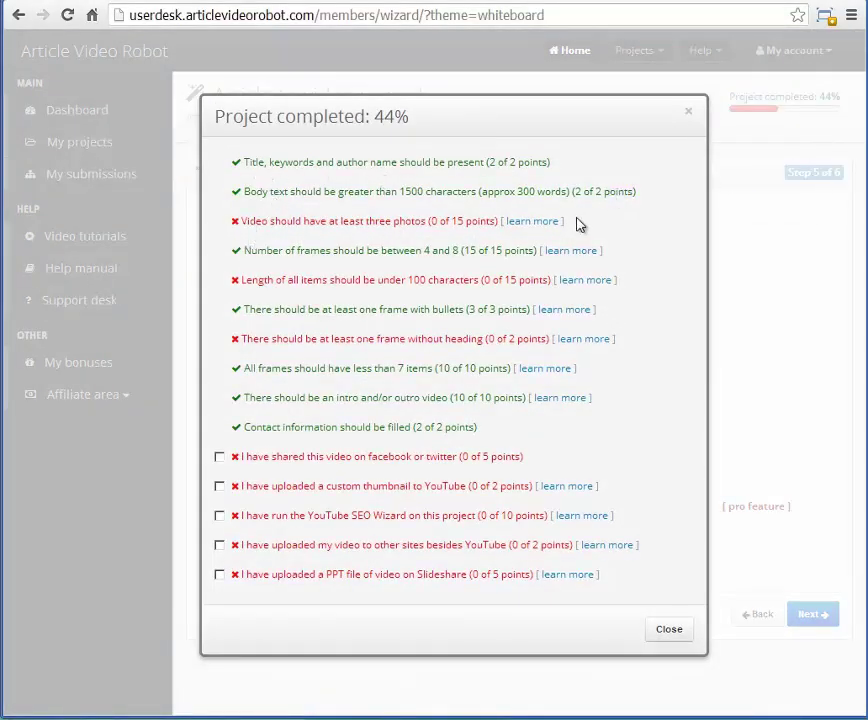
# Credit the Facebook/Twitter share and custom YouTube thumbnail items, updating the summary to 61%
pyautogui.moveTo(566, 221); pyautogui.dragTo(222, 236)
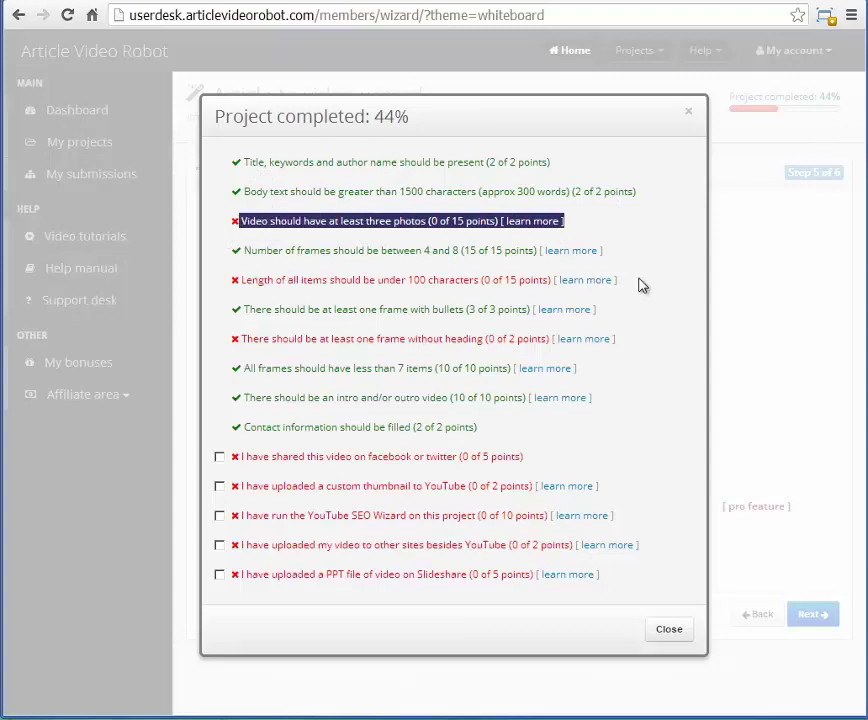
pyautogui.moveTo(632, 282); pyautogui.dragTo(240, 284)
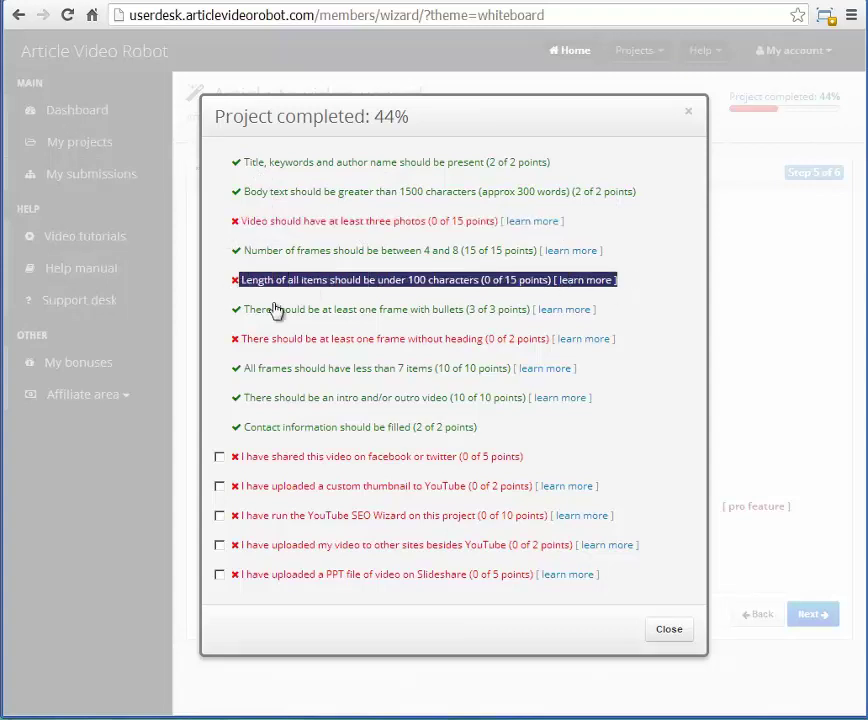
pyautogui.click(219, 457)
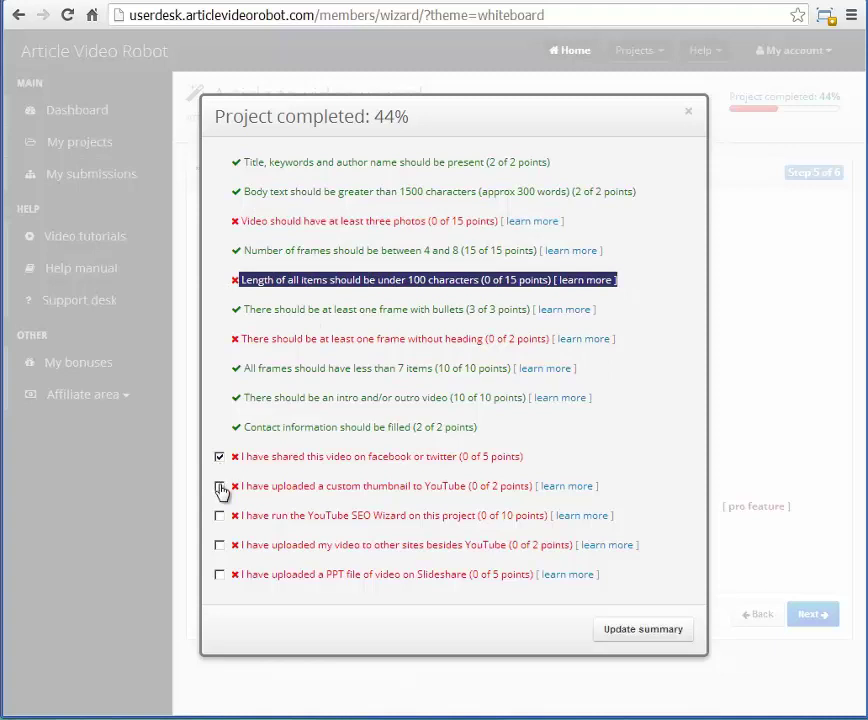
pyautogui.click(219, 487)
pyautogui.click(644, 632)
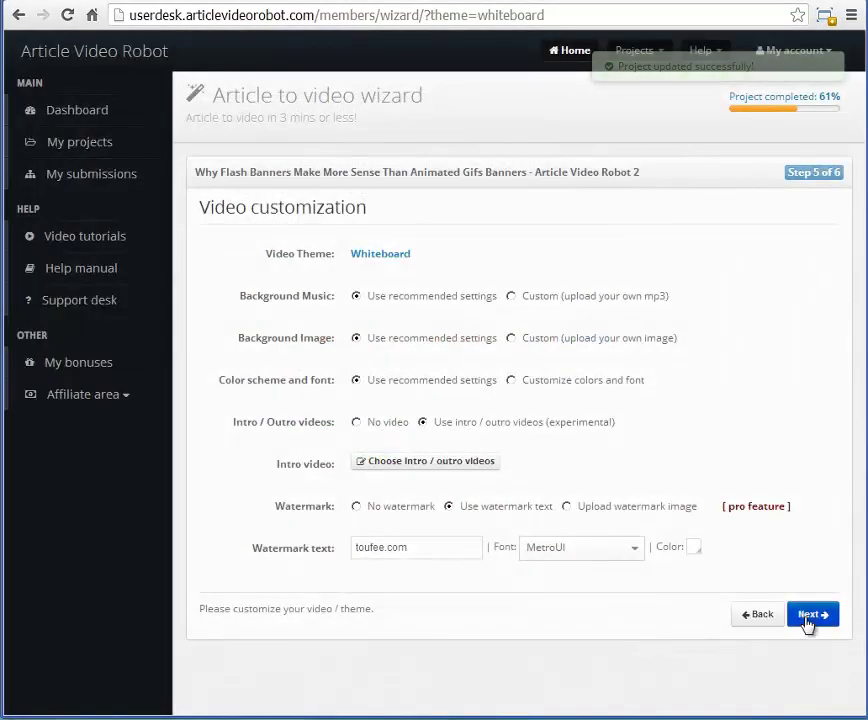
# Advance from Step 5 to Step 6 so the video starts processing
pyautogui.click(808, 618)
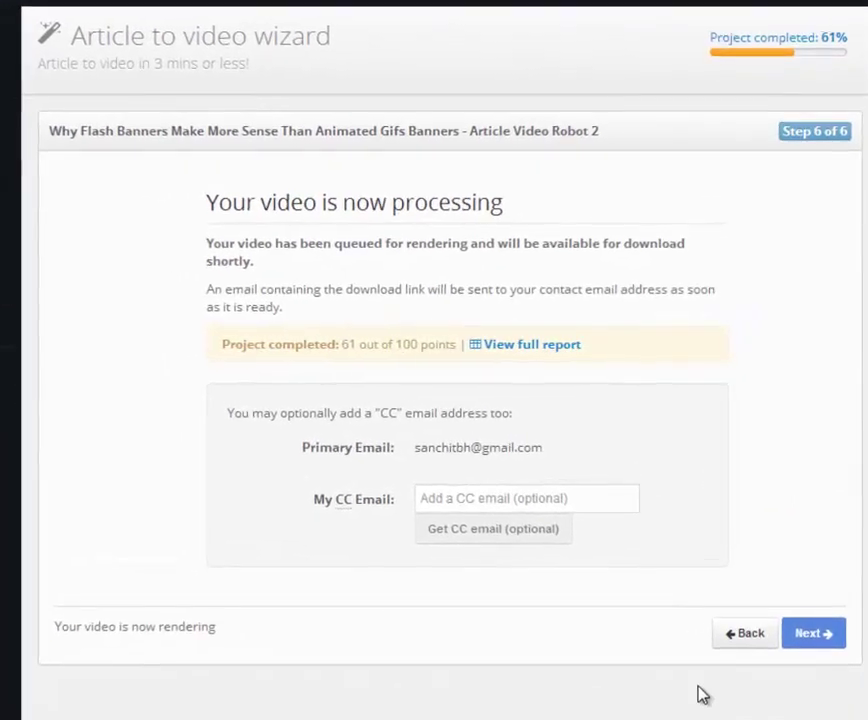